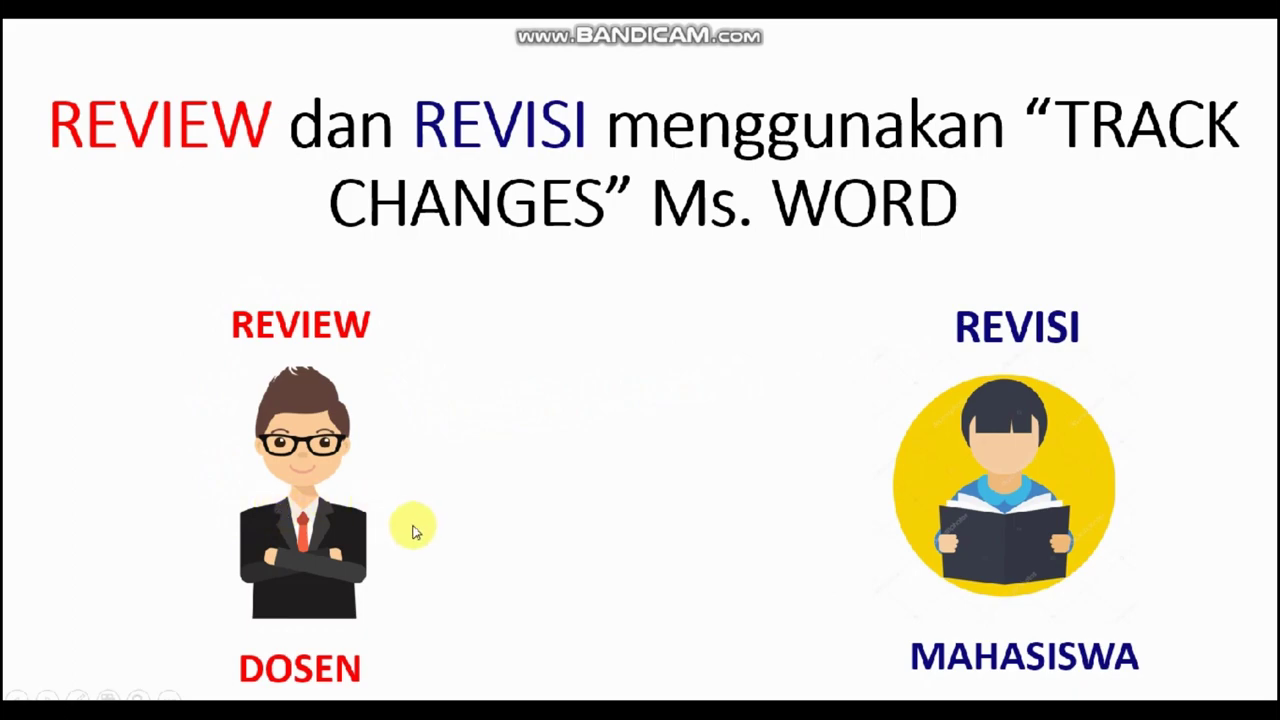
- Switch from the intro slide to the Word thesis chapter 'BAB I PENDAHULUAN'
key("super")
left_click(416, 697)
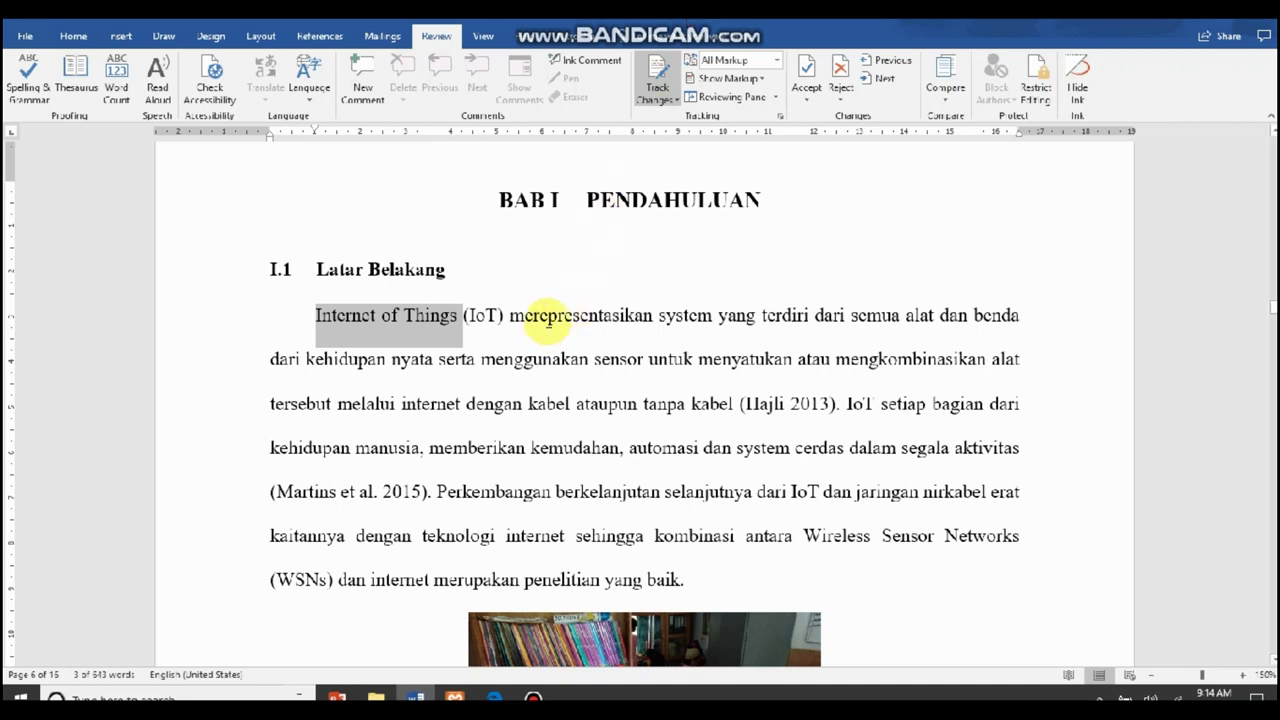
- Deselect the first paragraph and switch on Track Changes for the thesis draft
left_click(560, 322)
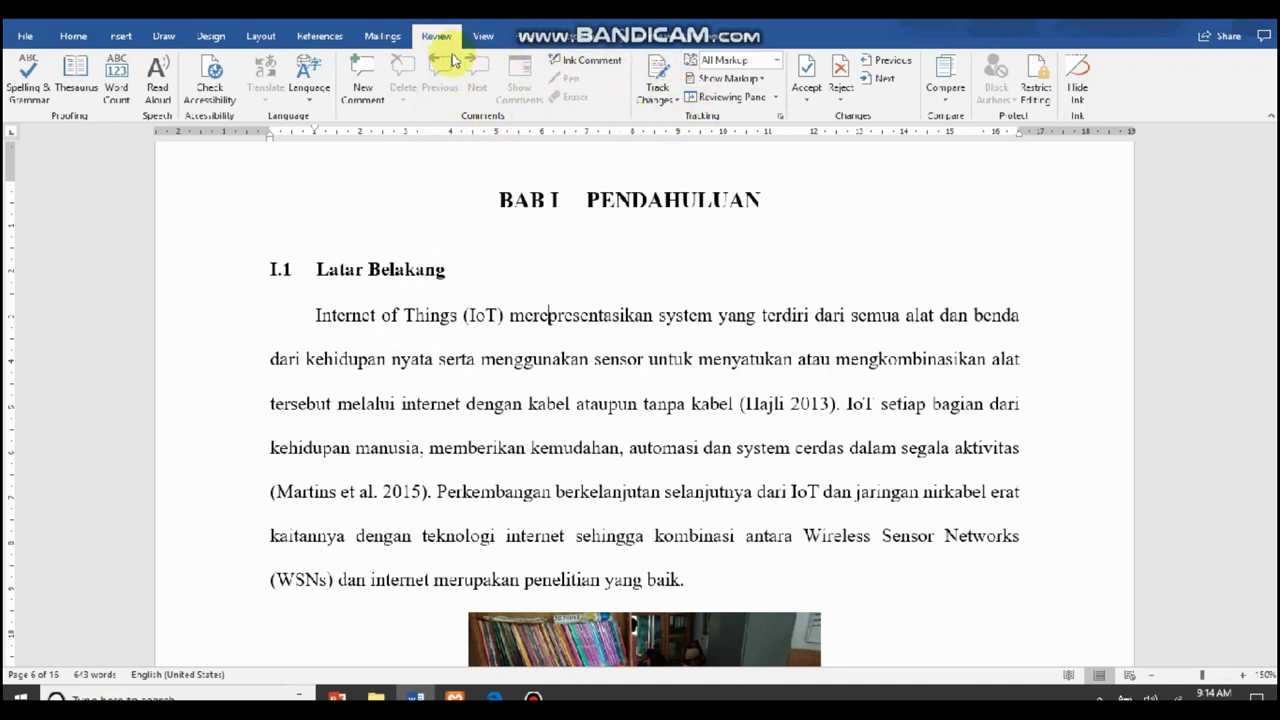
left_click(659, 70)
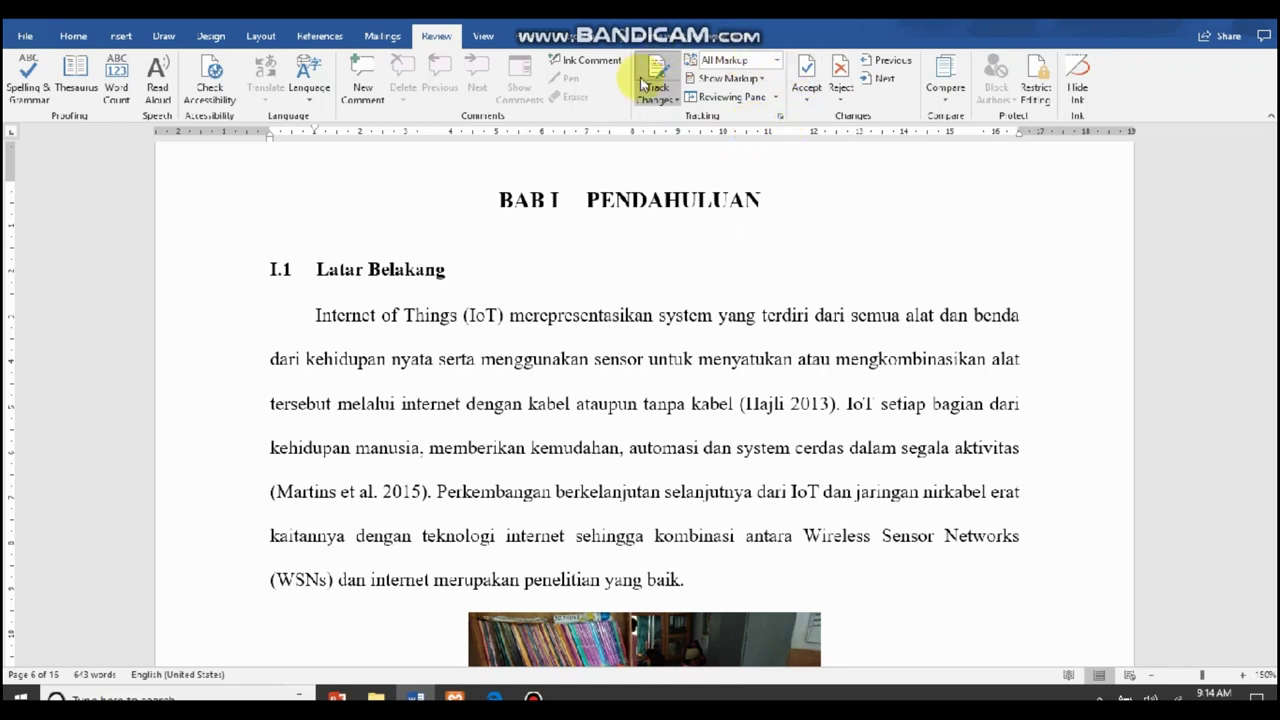
- In Track Changes Options, review the reviewer's user name and initials and confirm them
left_click(779, 117)
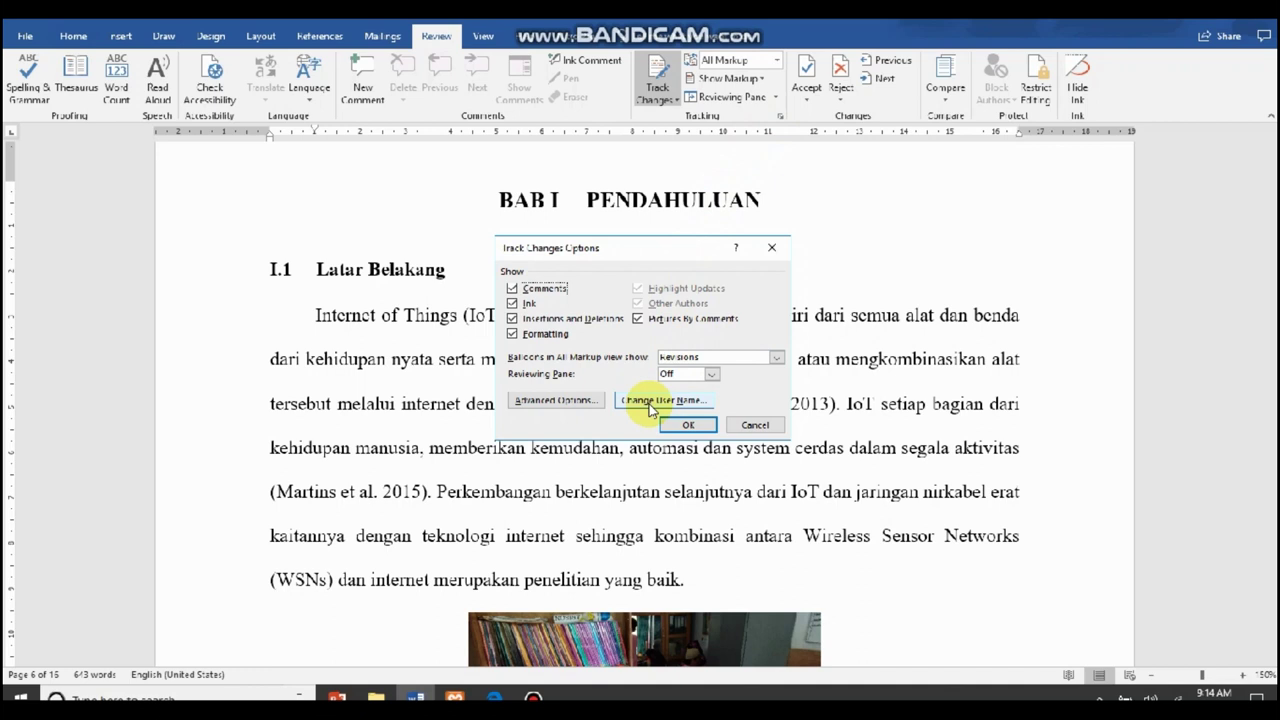
left_click(652, 402)
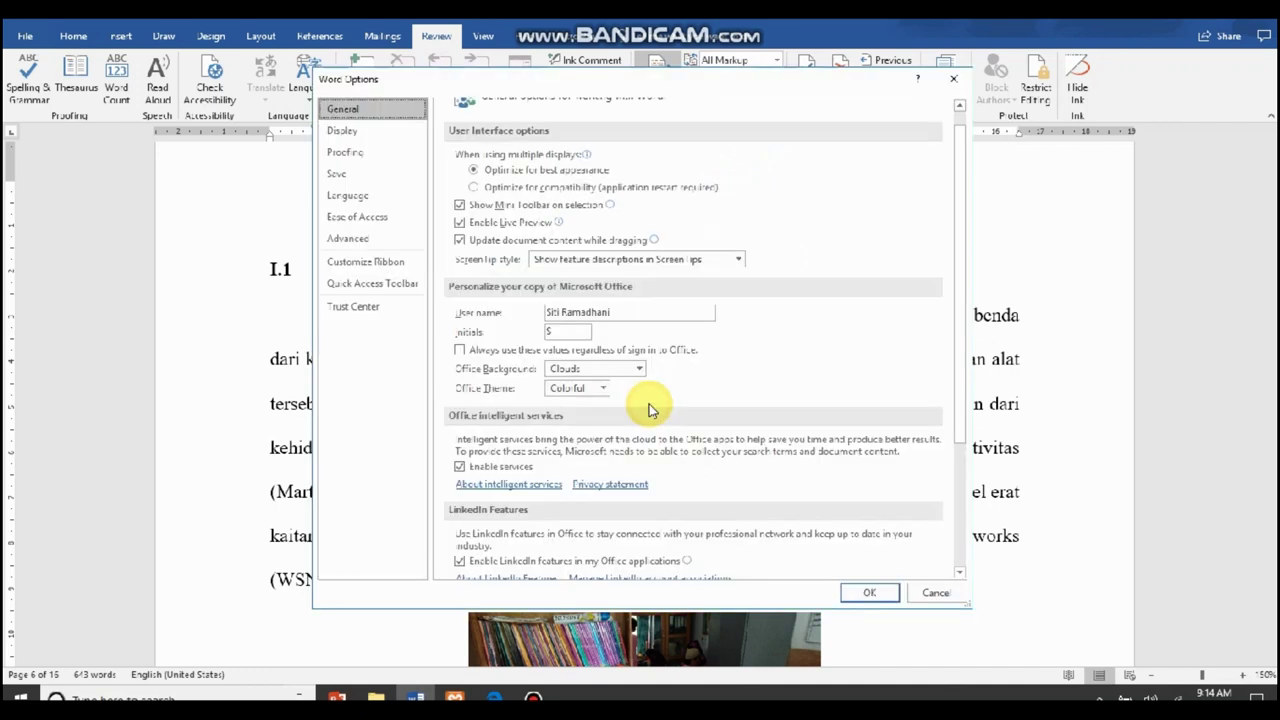
left_click(633, 314)
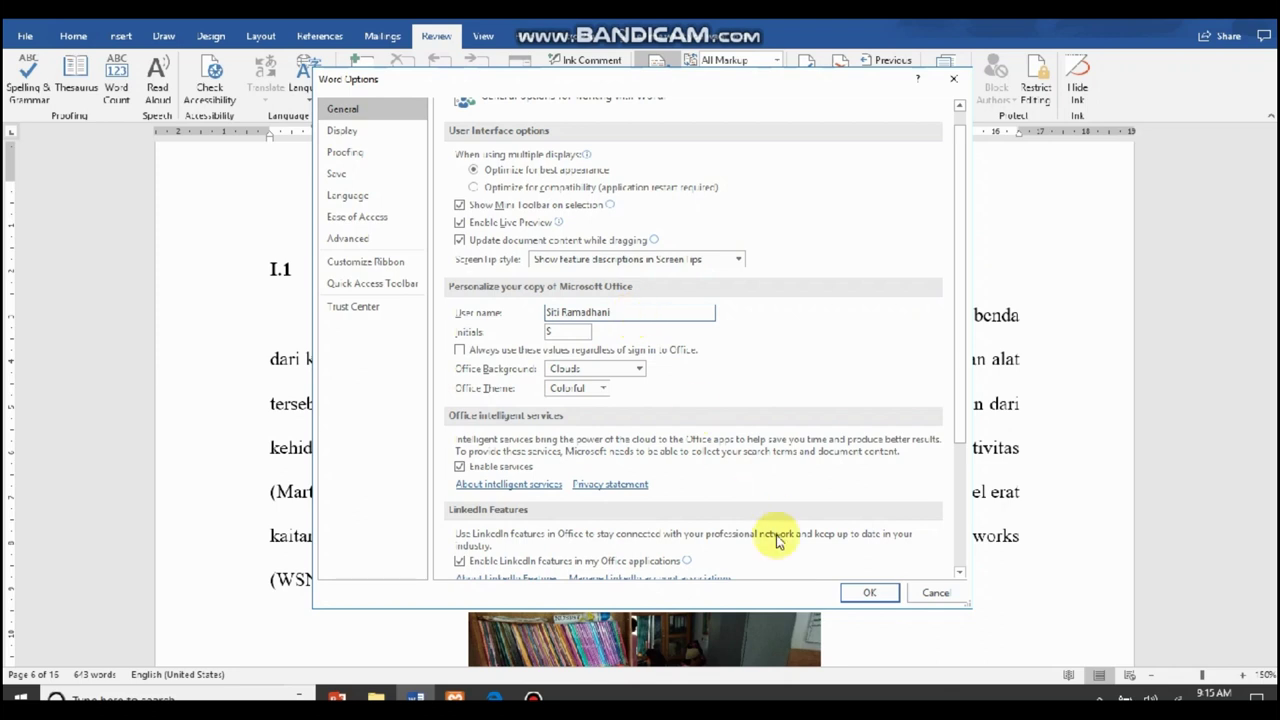
left_click(862, 592)
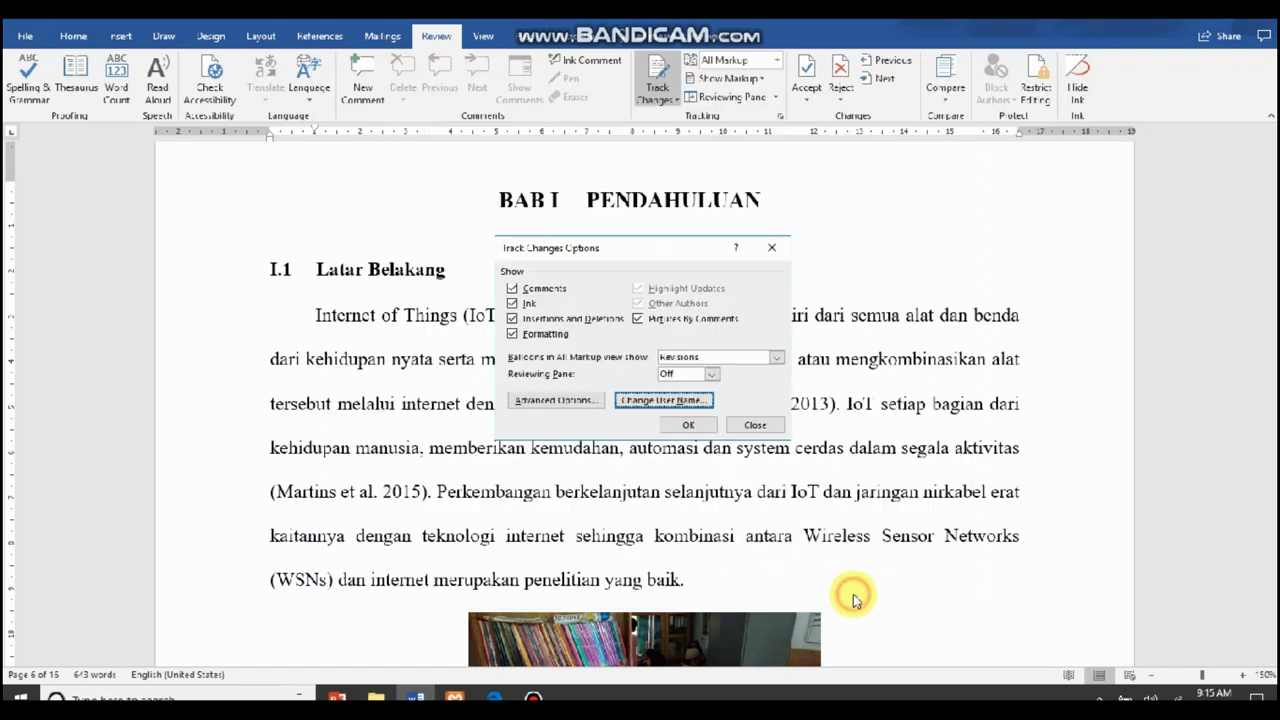
left_click(558, 400)
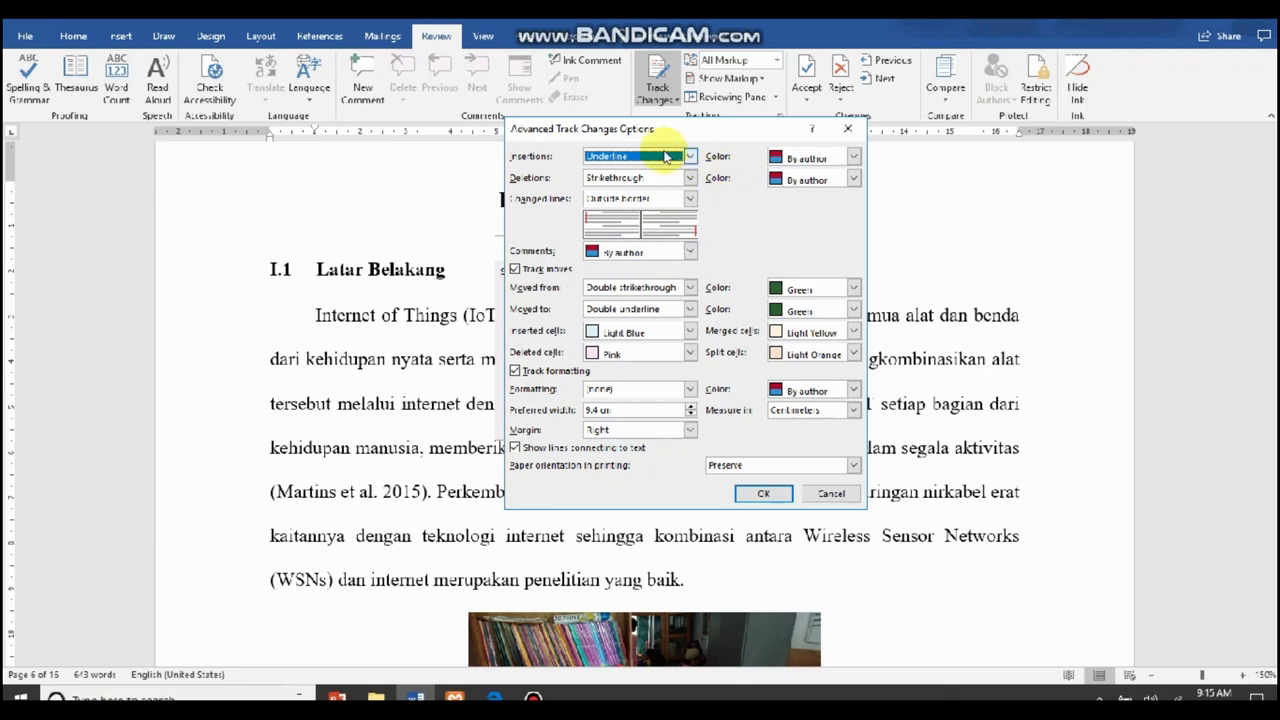
left_click(690, 157)
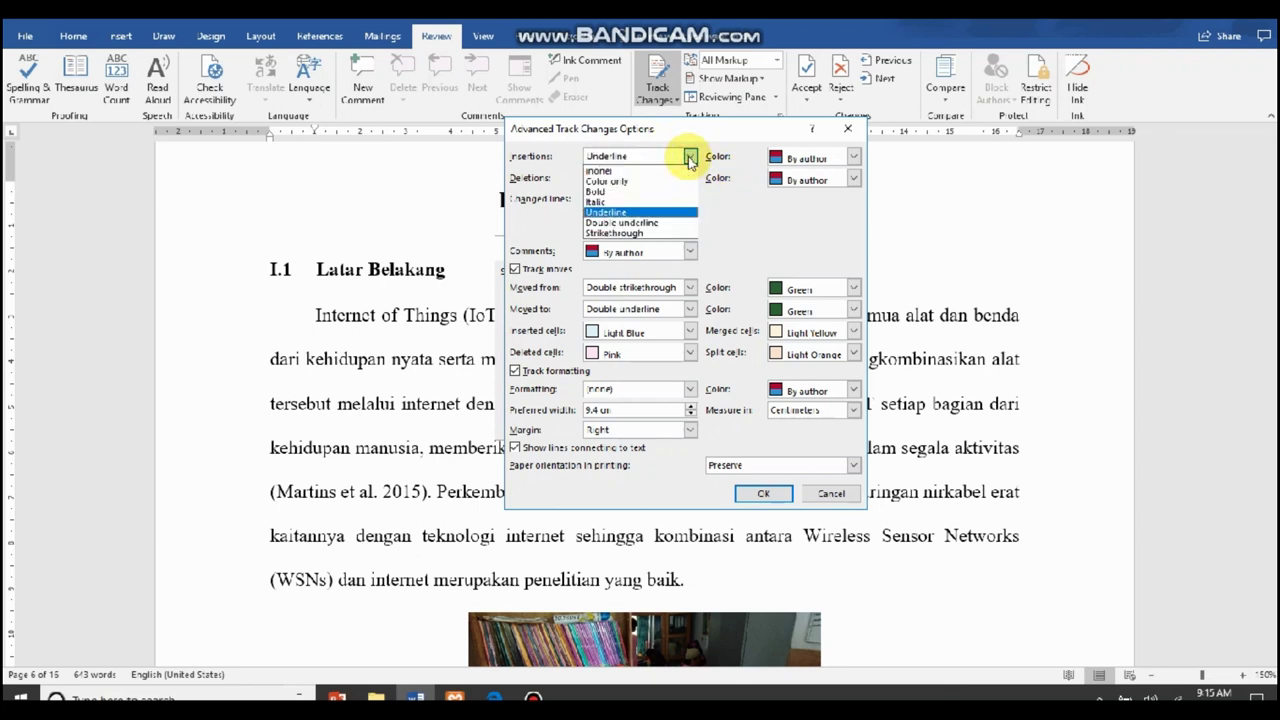
left_click(689, 160)
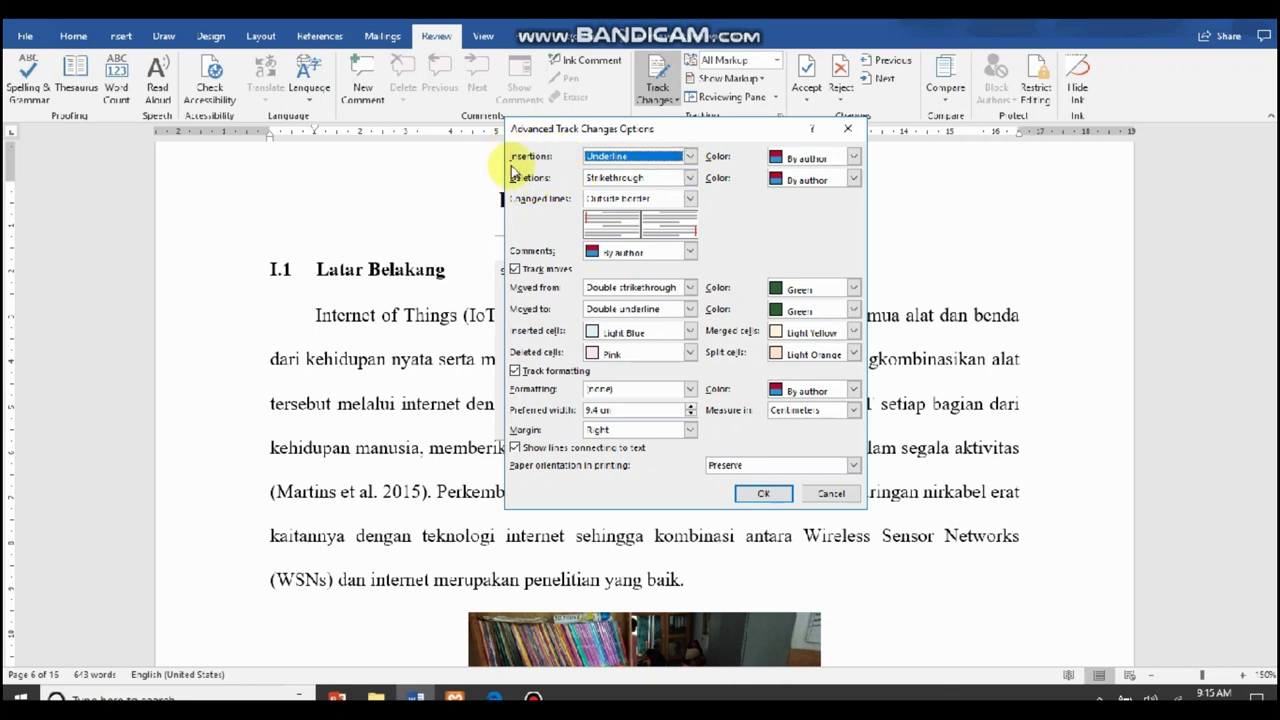
left_click(808, 157)
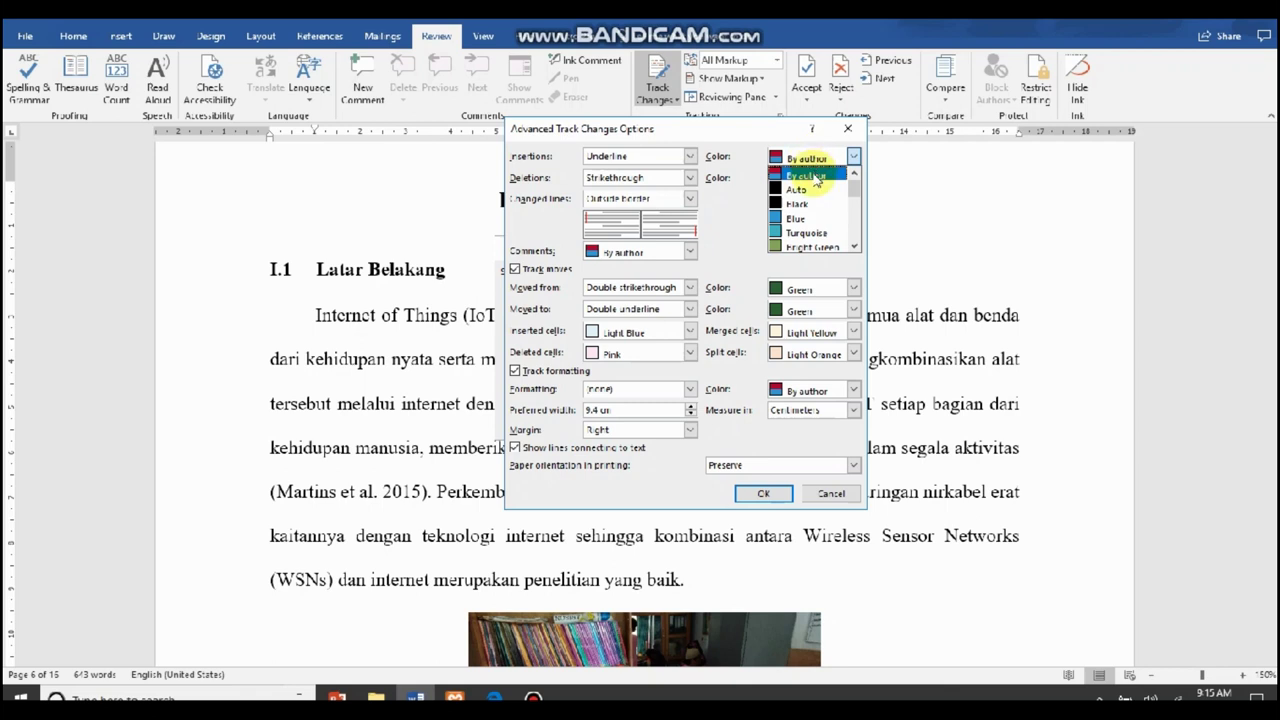
left_click(814, 176)
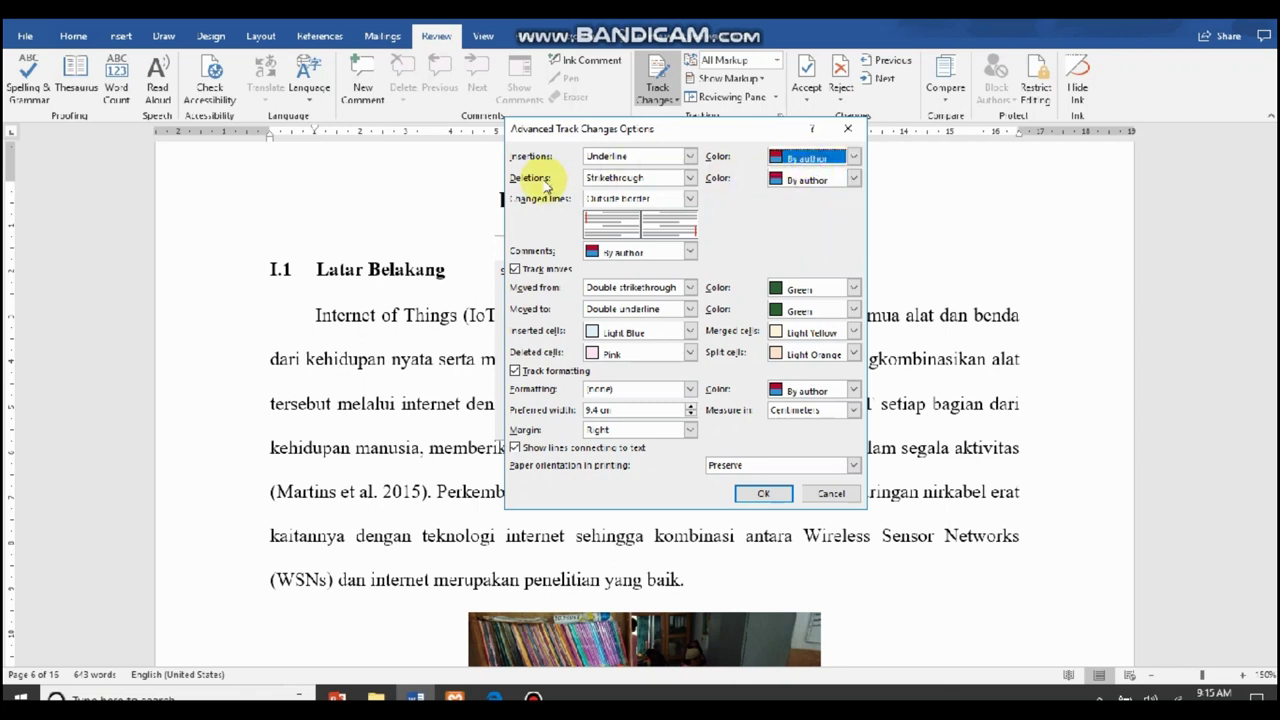
left_click(689, 178)
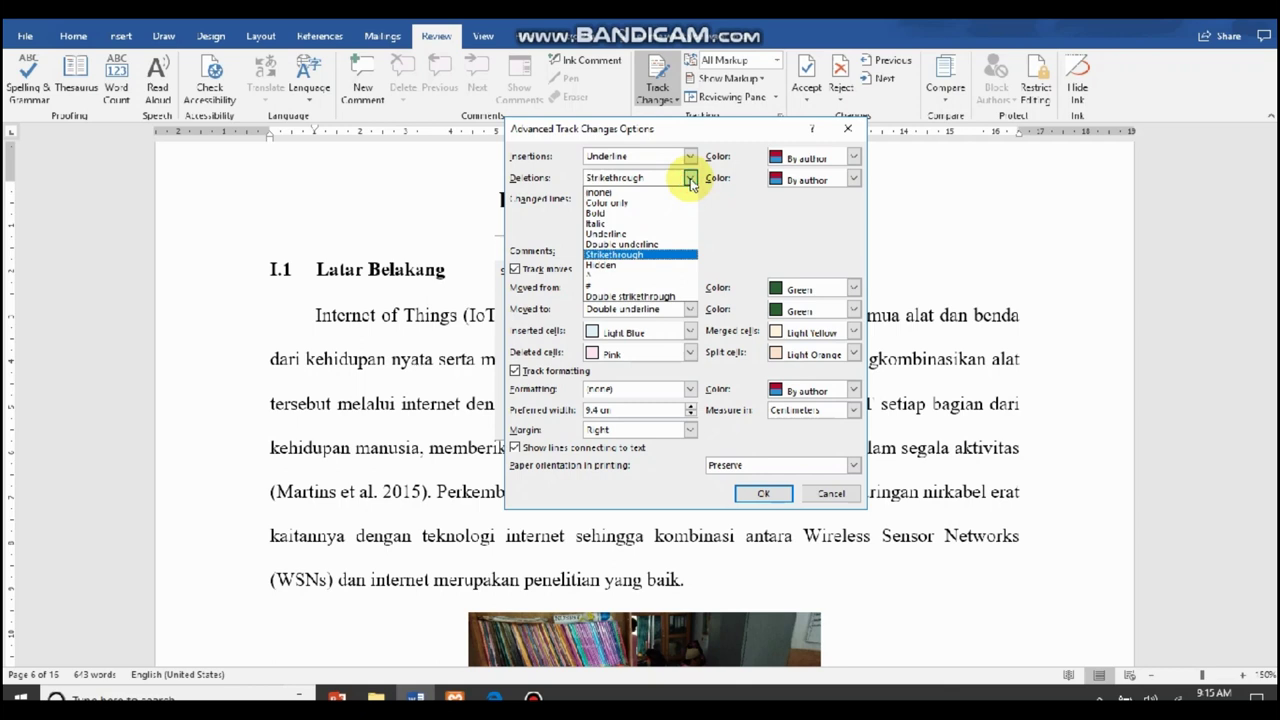
left_click(690, 178)
left_click(853, 178)
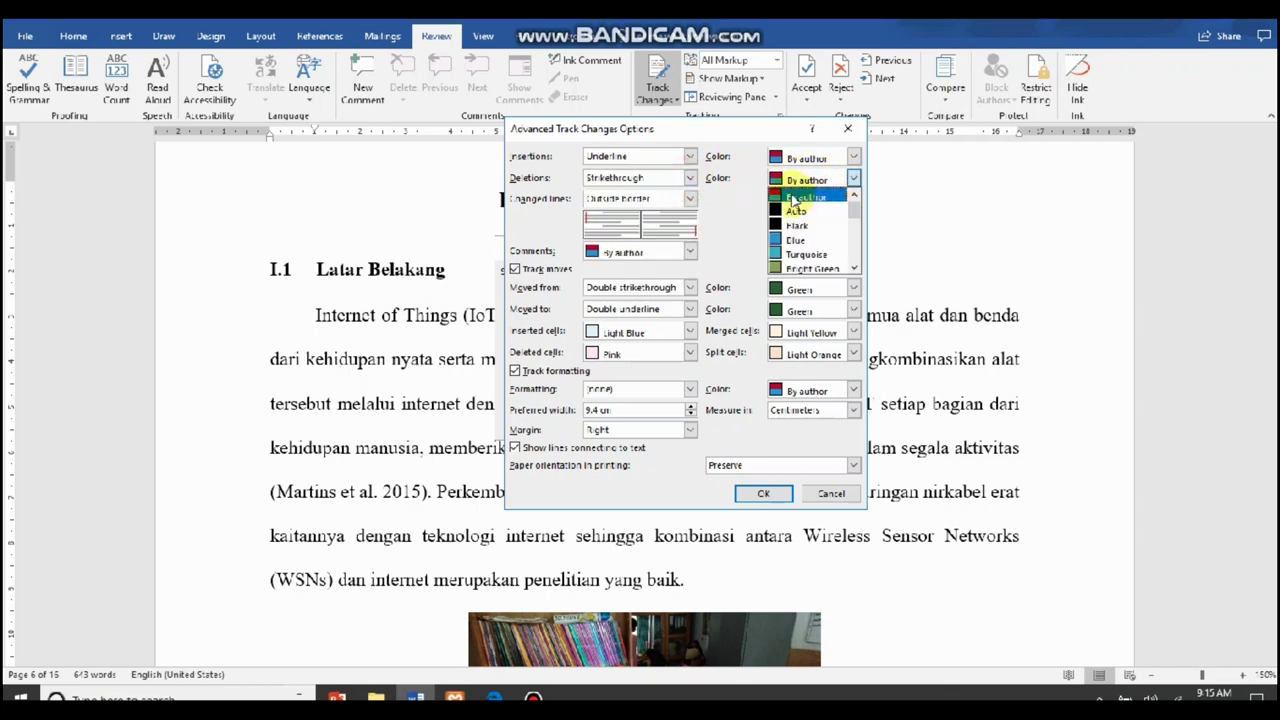
left_click(794, 198)
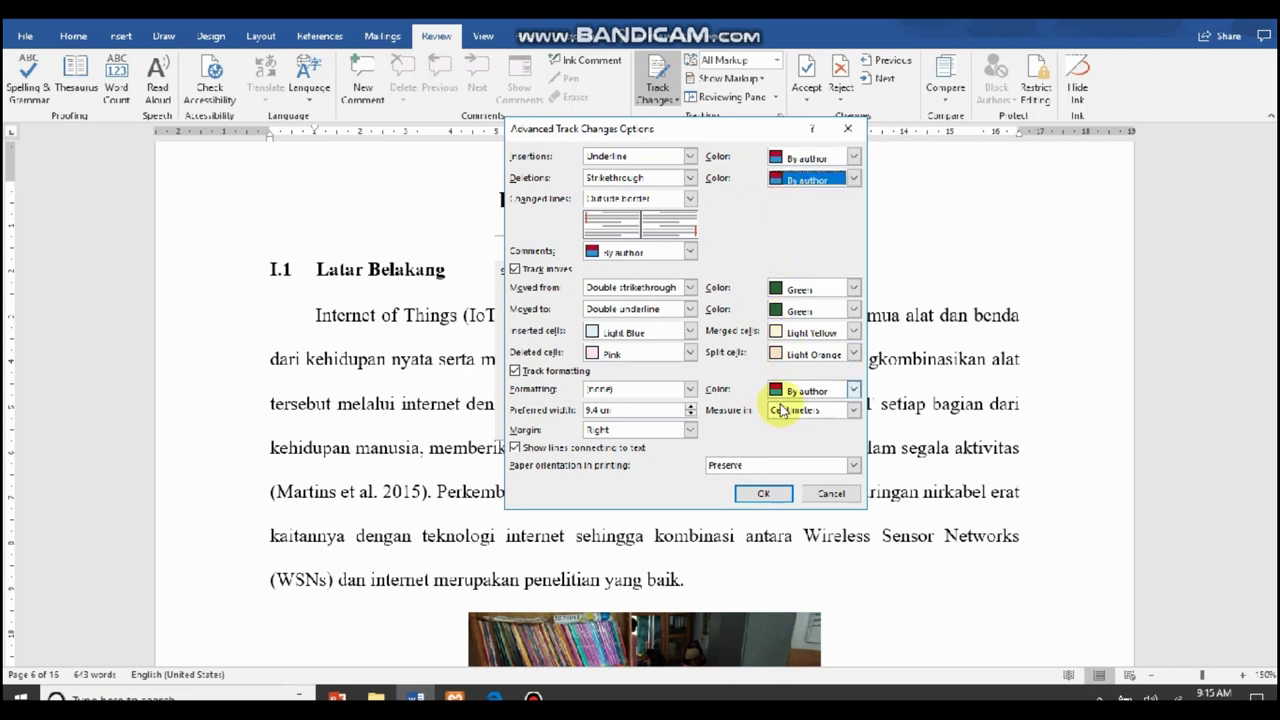
left_click(760, 493)
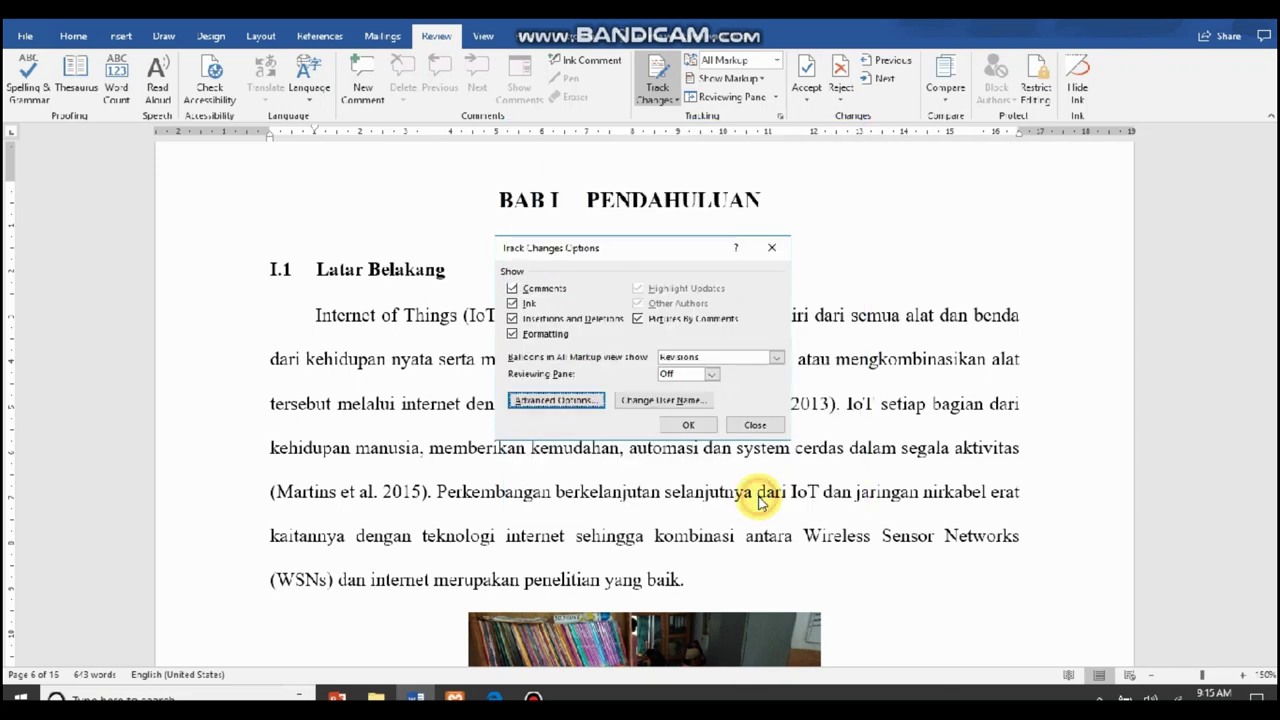
- Close the options dialog and italicise 'Internet of Things' in the first paragraph
left_click(688, 427)
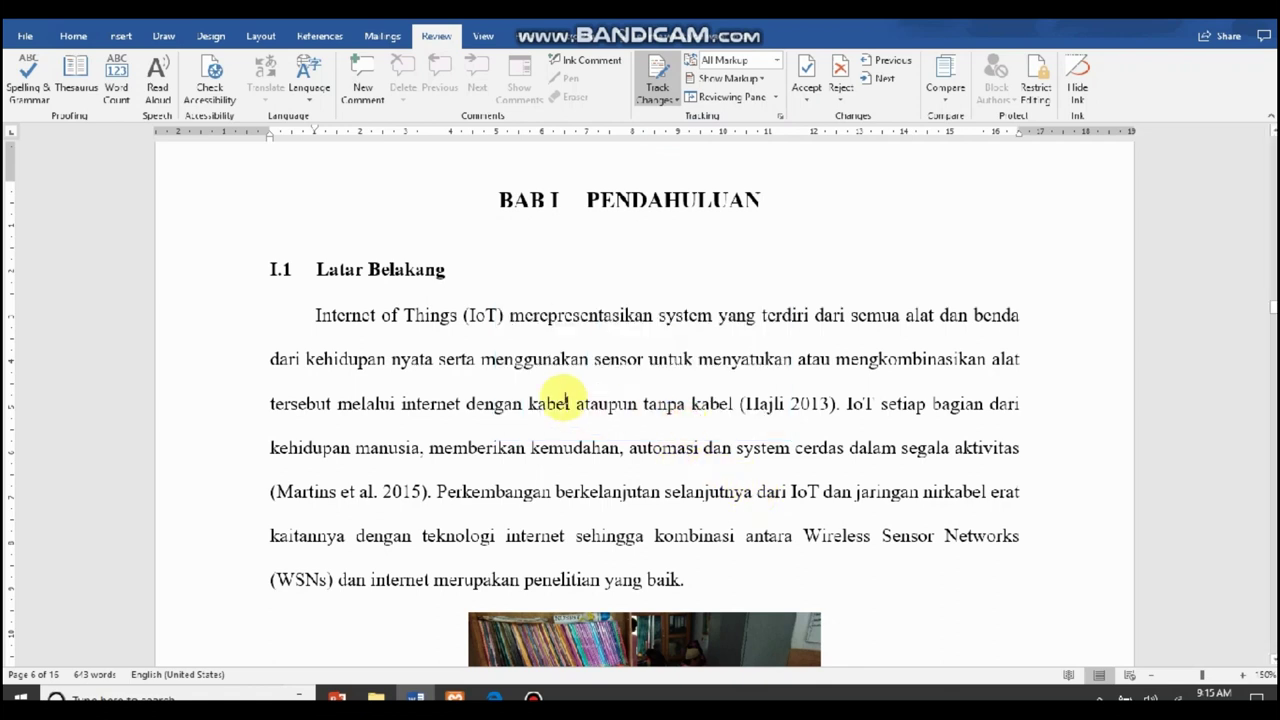
left_click(316, 315)
left_click_drag(316, 315, 455, 318)
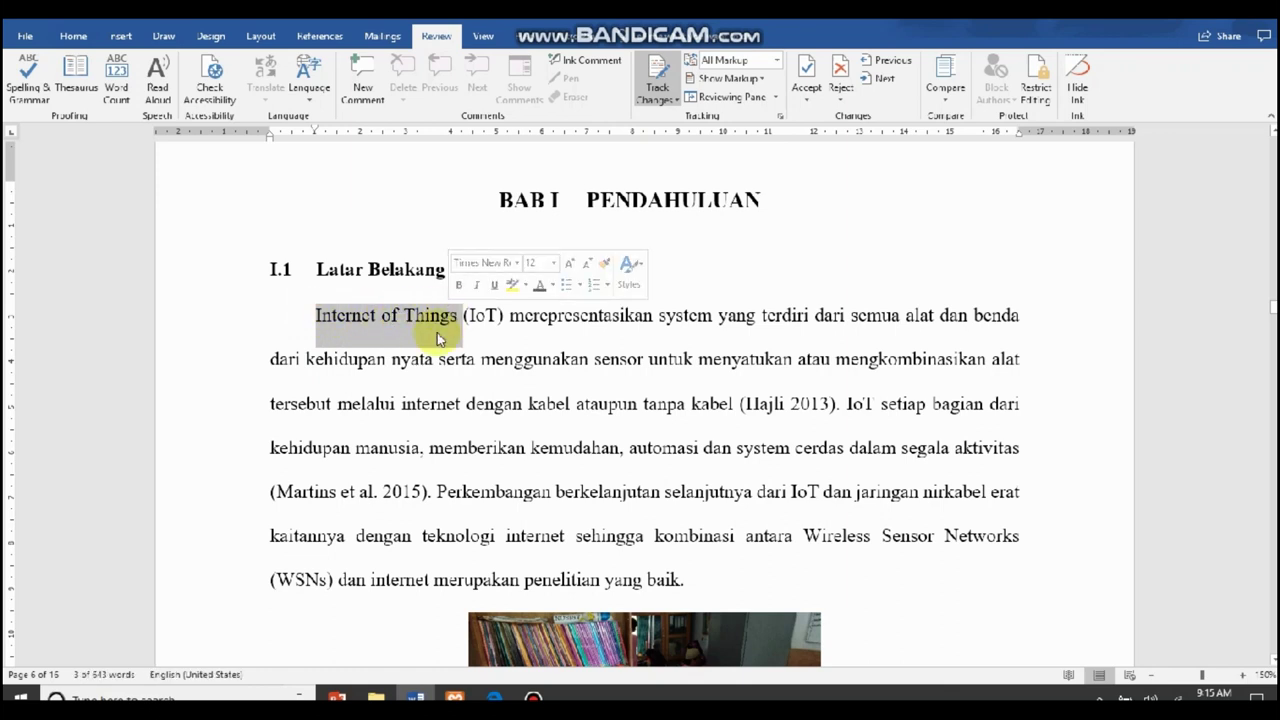
left_click(80, 37)
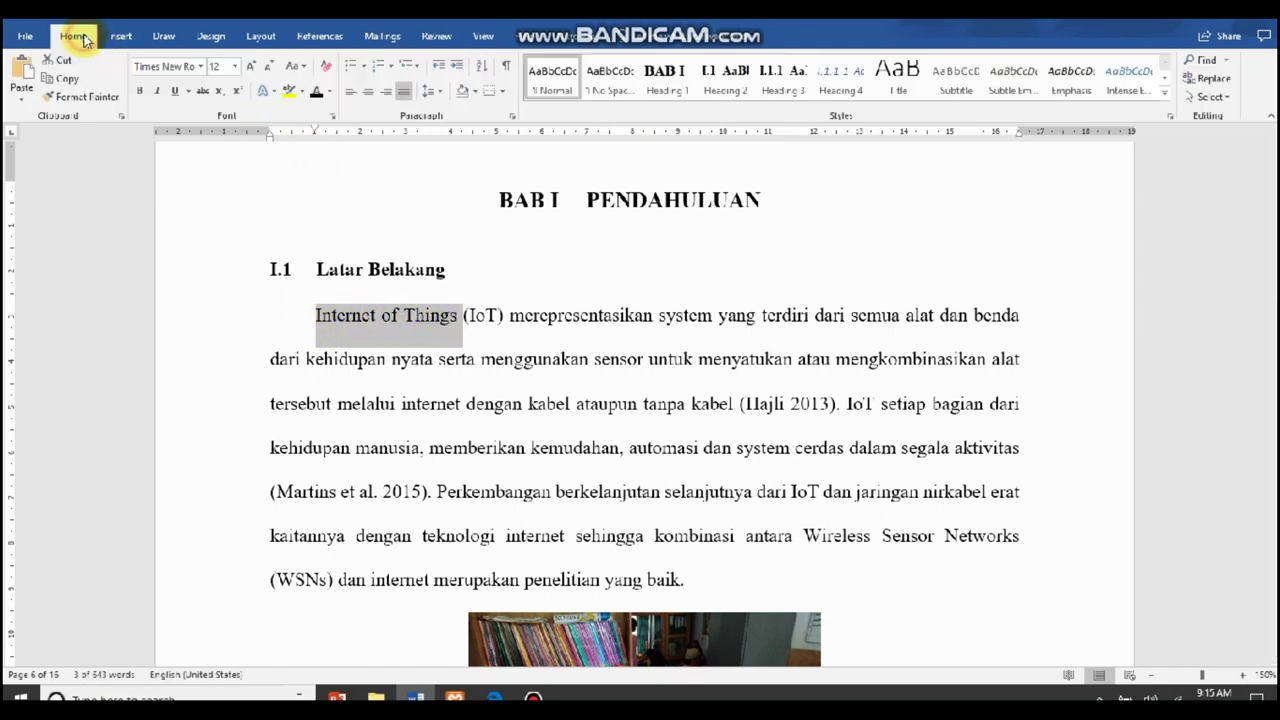
left_click(157, 92)
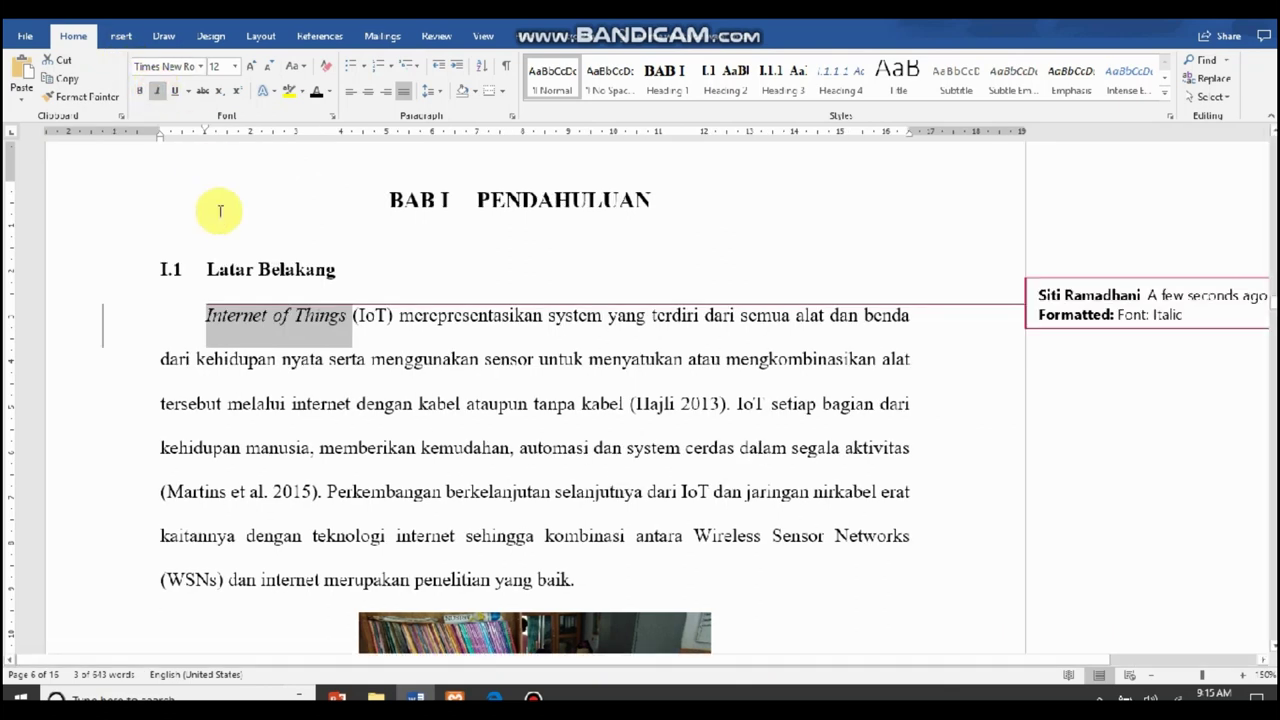
mouse_move(386, 315)
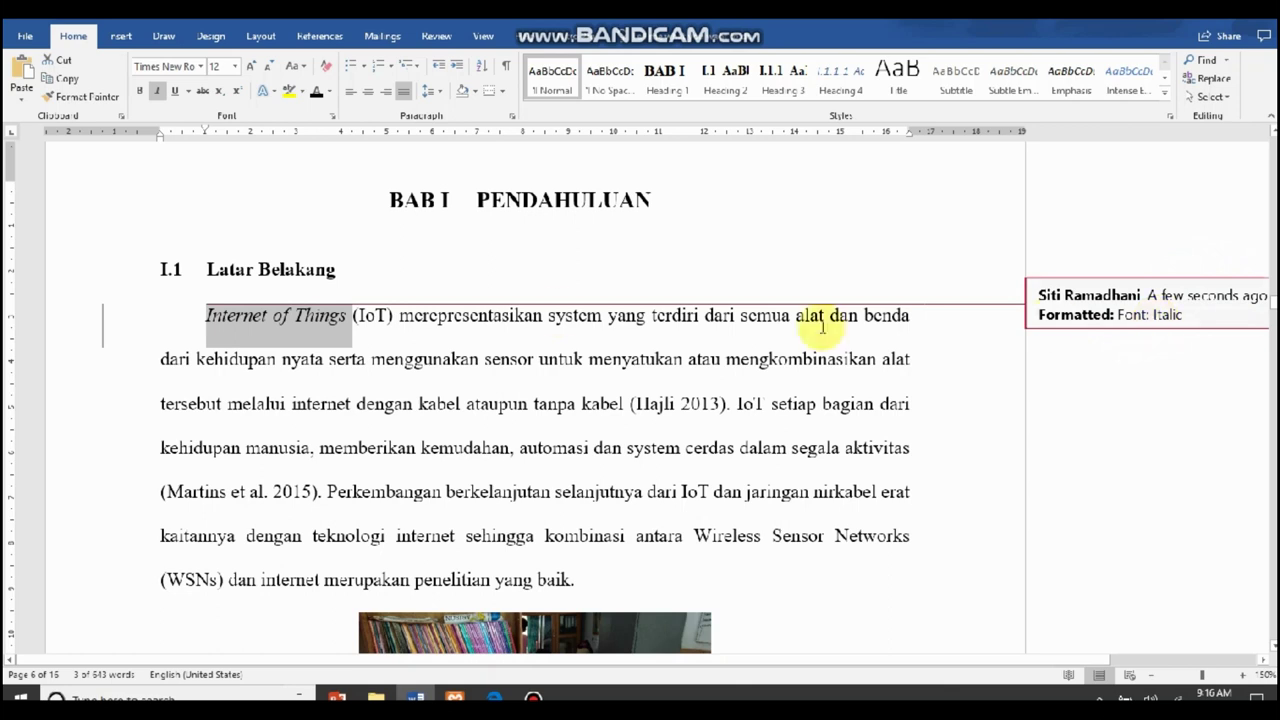
- Add the comment 'Ejaan Asing dimiringkan' to the word 'system' in the first paragraph
left_click(575, 318)
left_click_drag(577, 318, 600, 322)
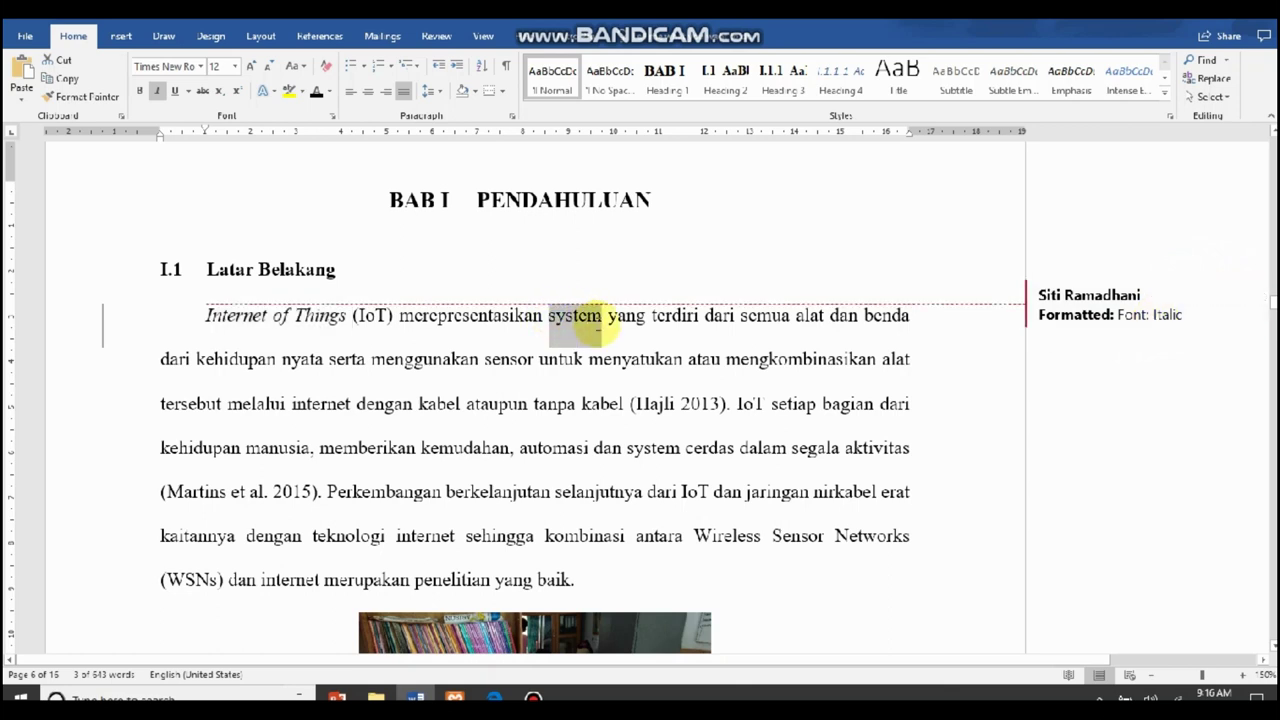
left_click(436, 38)
left_click(364, 85)
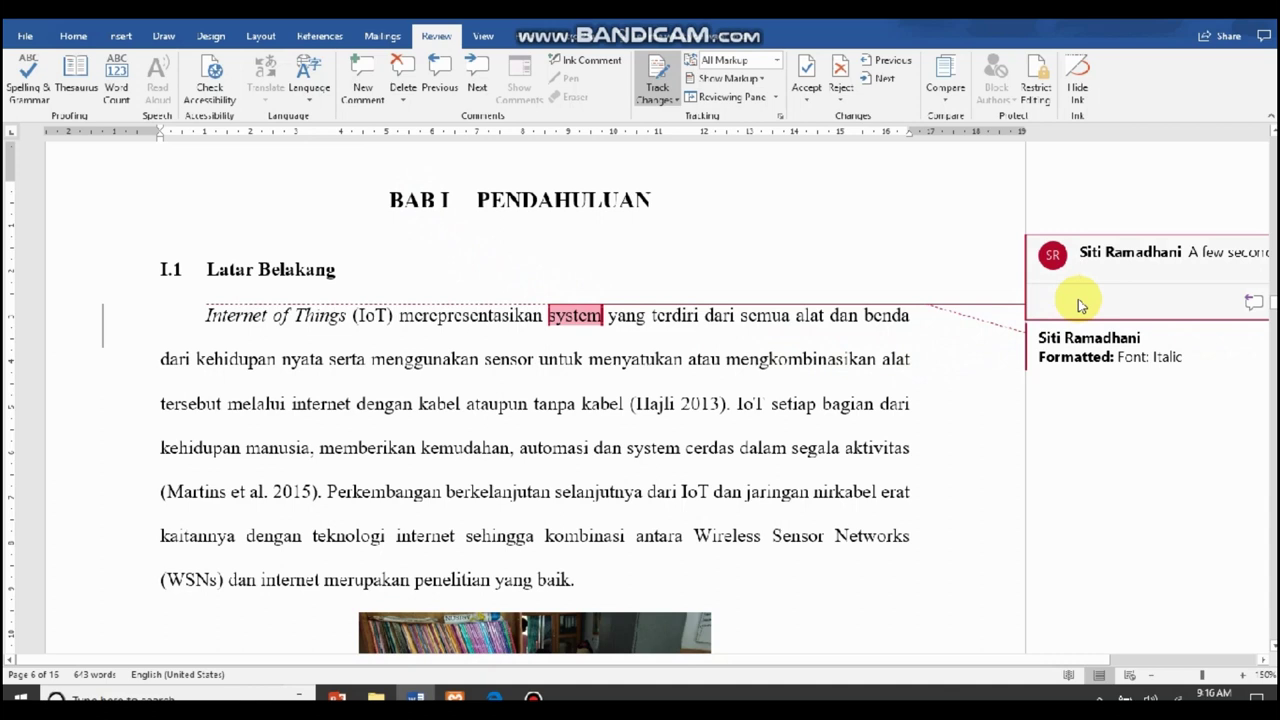
type("Ejaan")
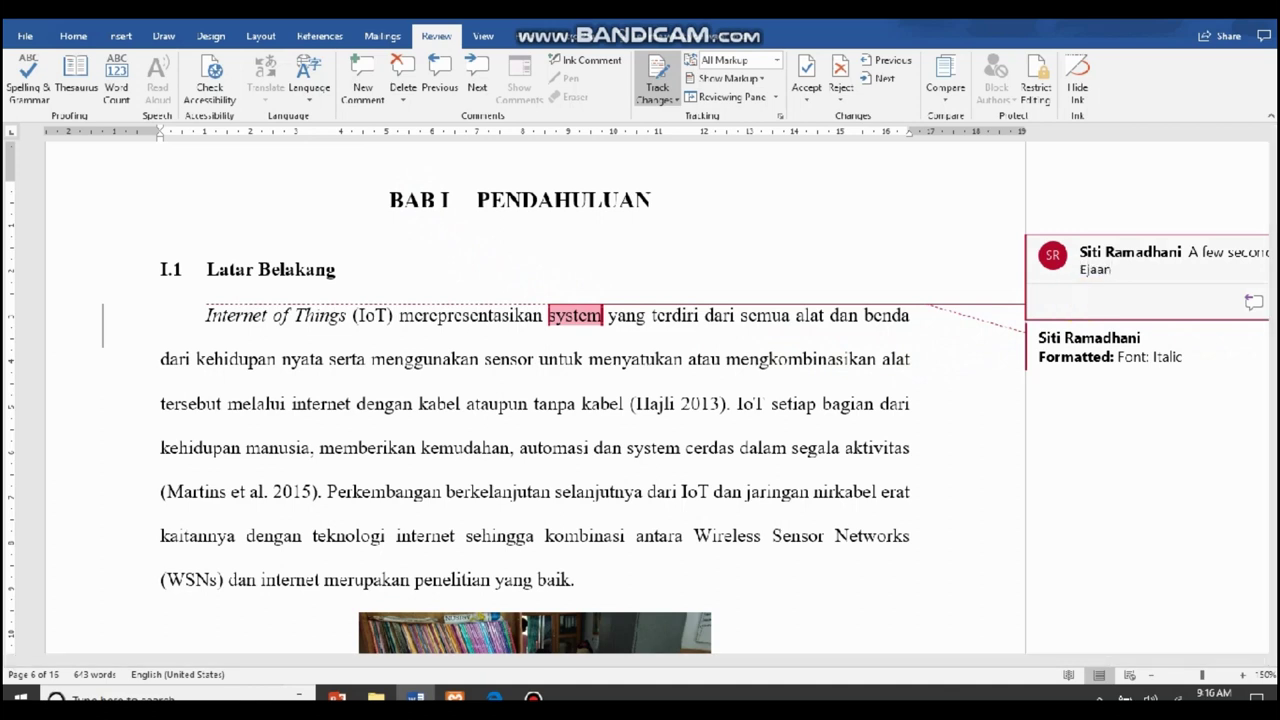
type(" Asing dimi")
type("ringkan")
left_click(739, 366)
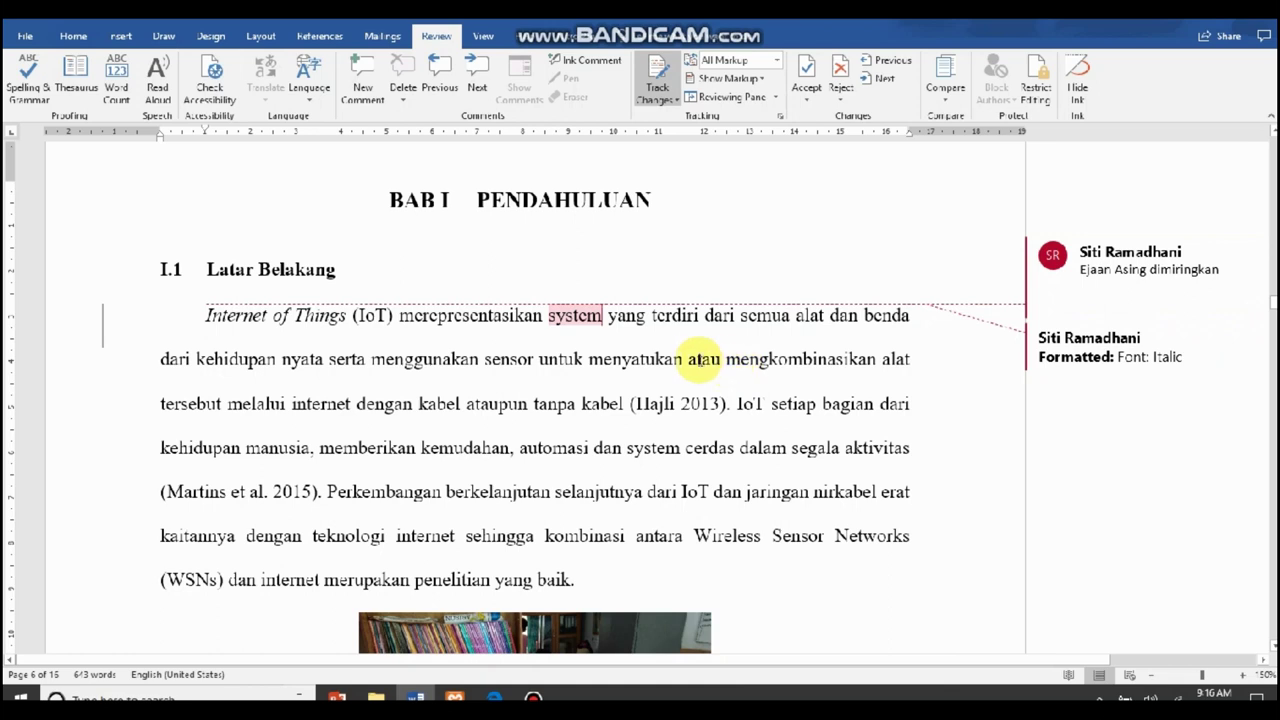
- Delete 'atau mengkombinasikan' and insert 'Internet Of Thing' before 'berkelanjutan' as tracked edits
left_click_drag(688, 360, 763, 369)
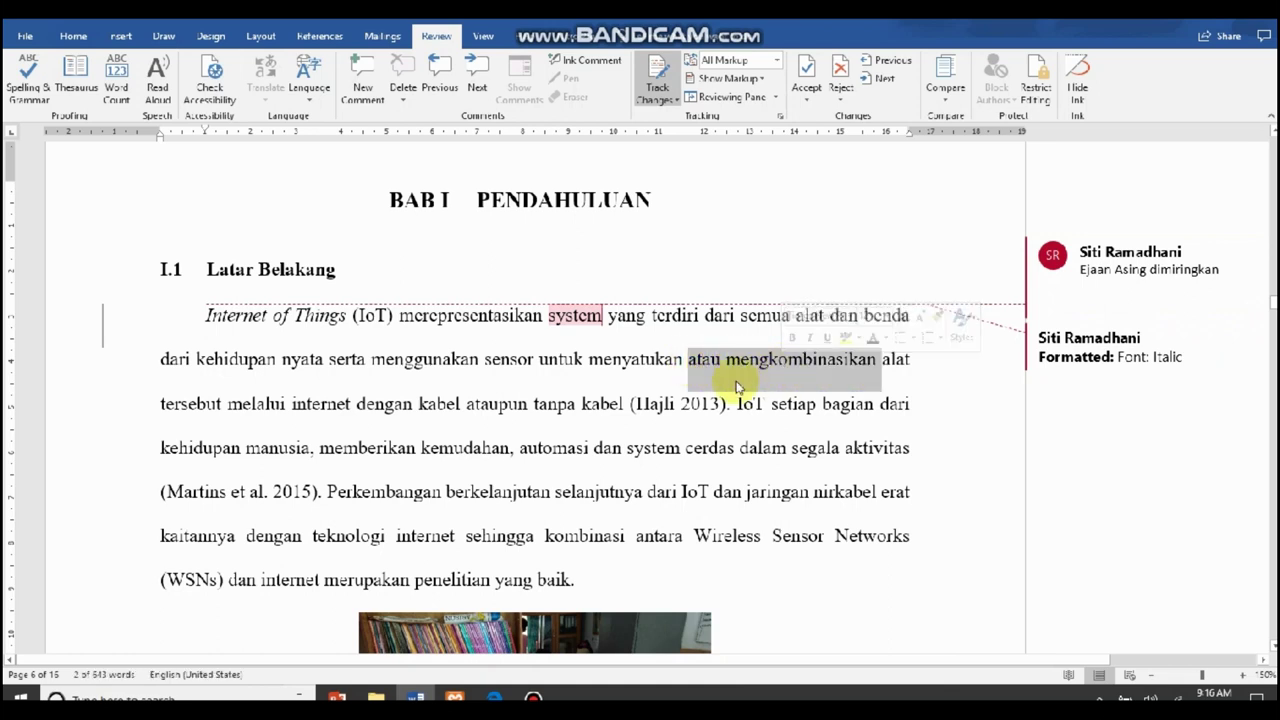
key("Delete")
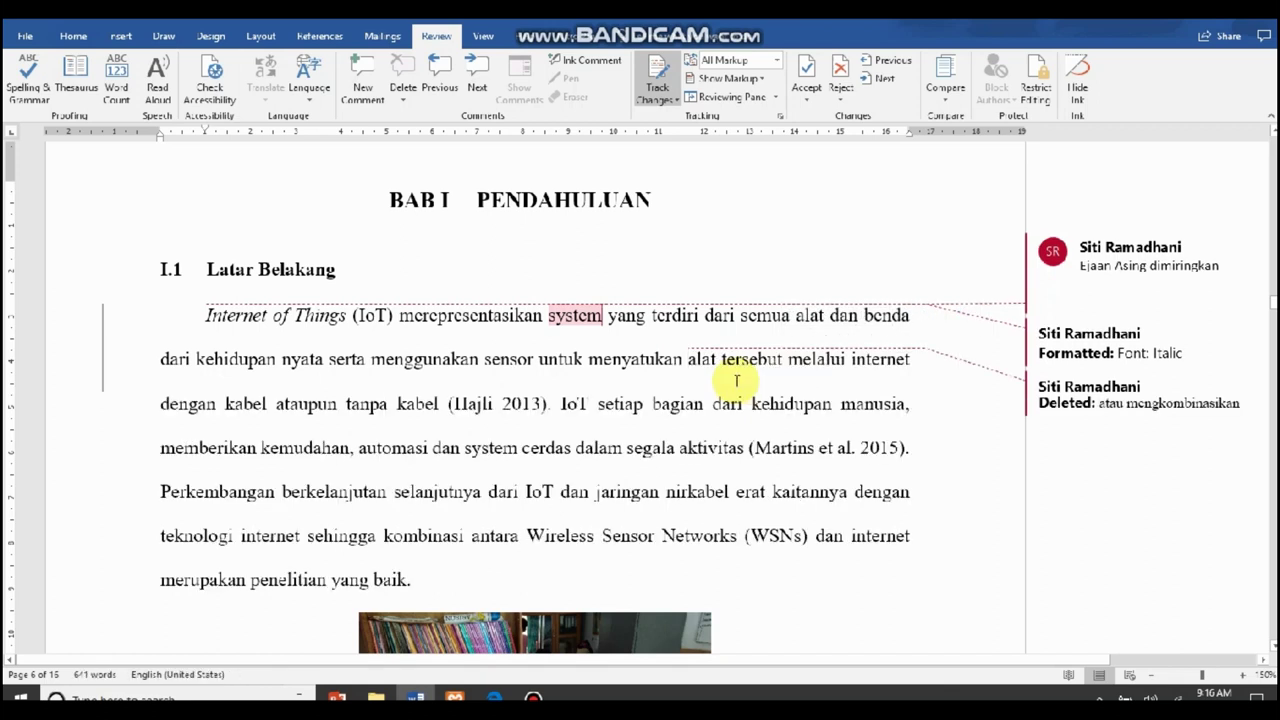
left_click(1094, 416)
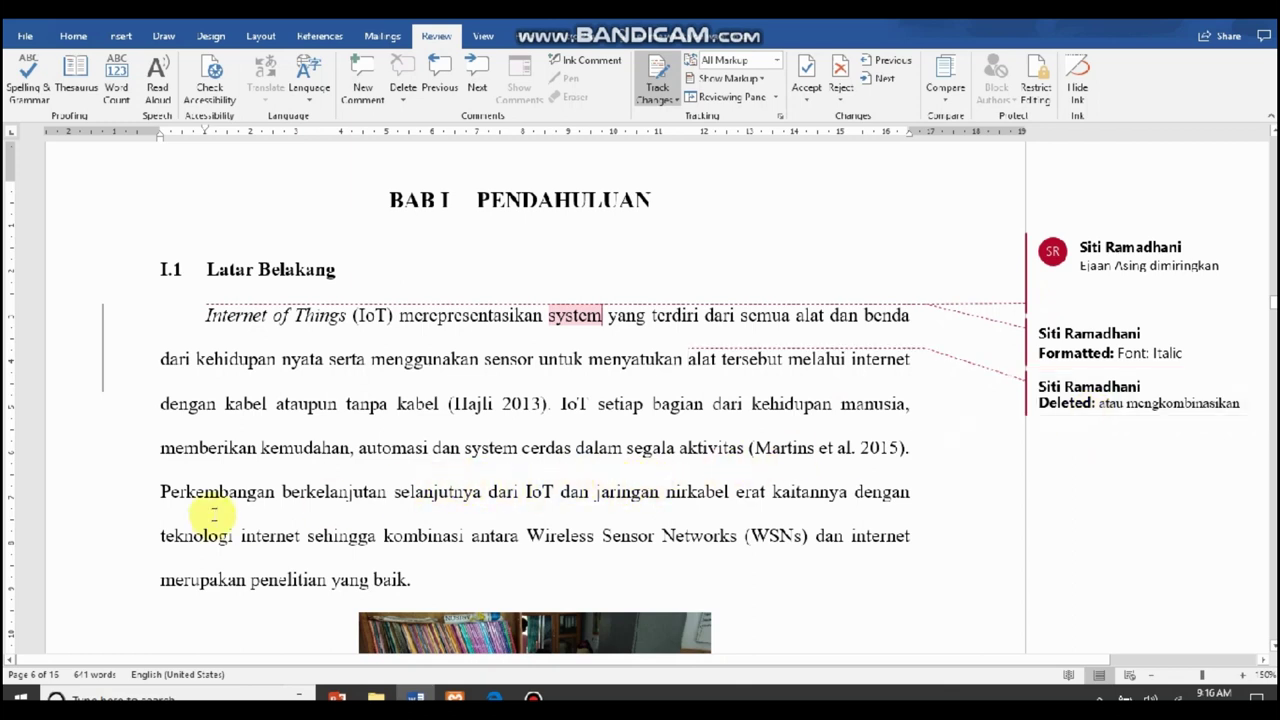
left_click(283, 494)
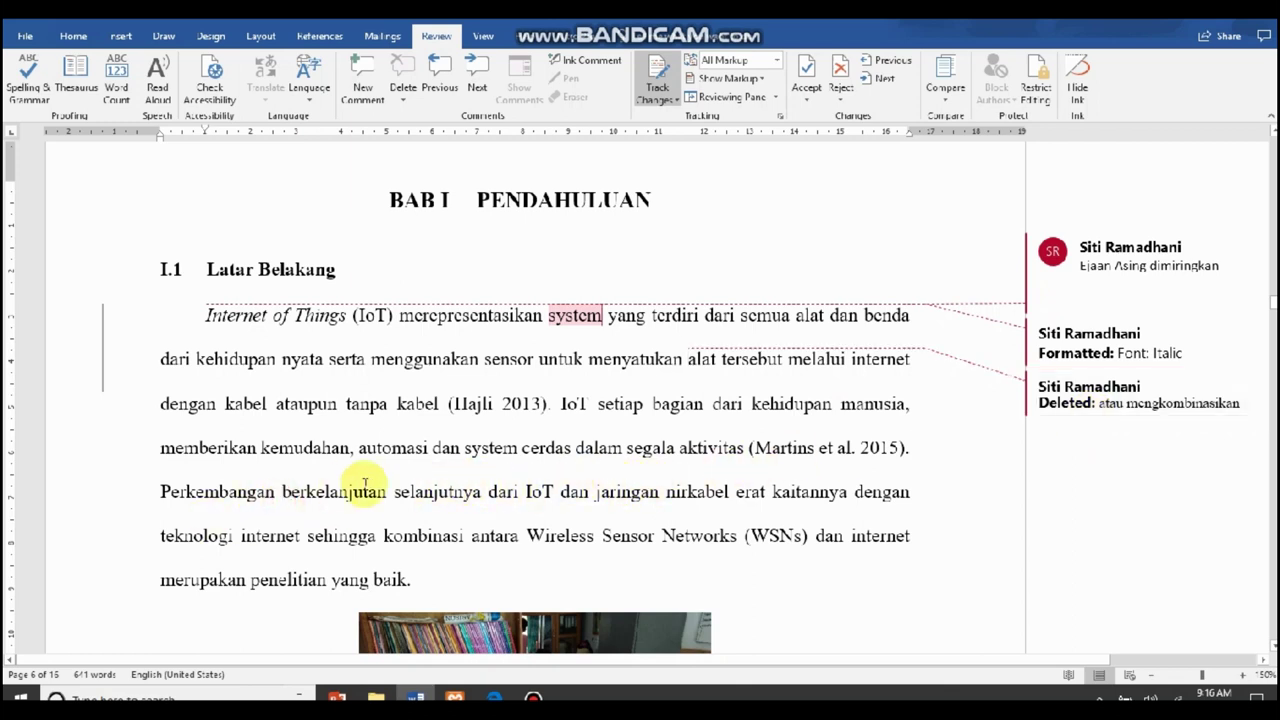
type("Intern")
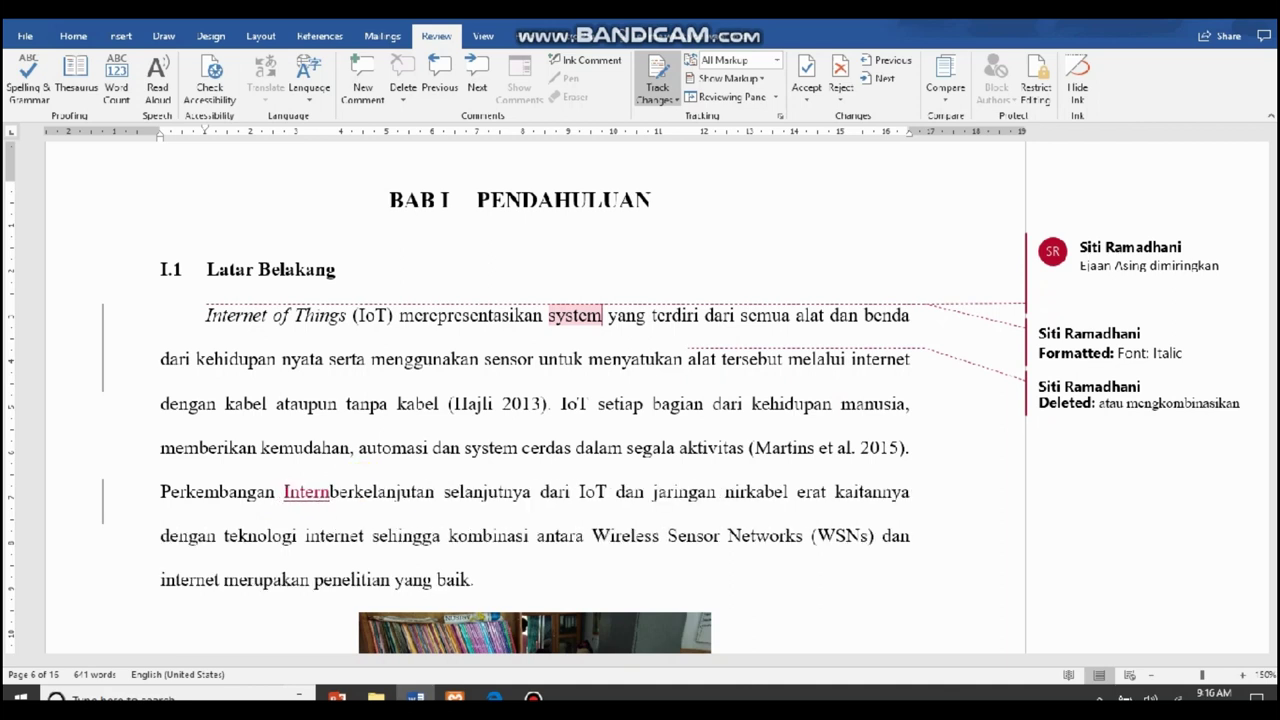
type("et Of Th")
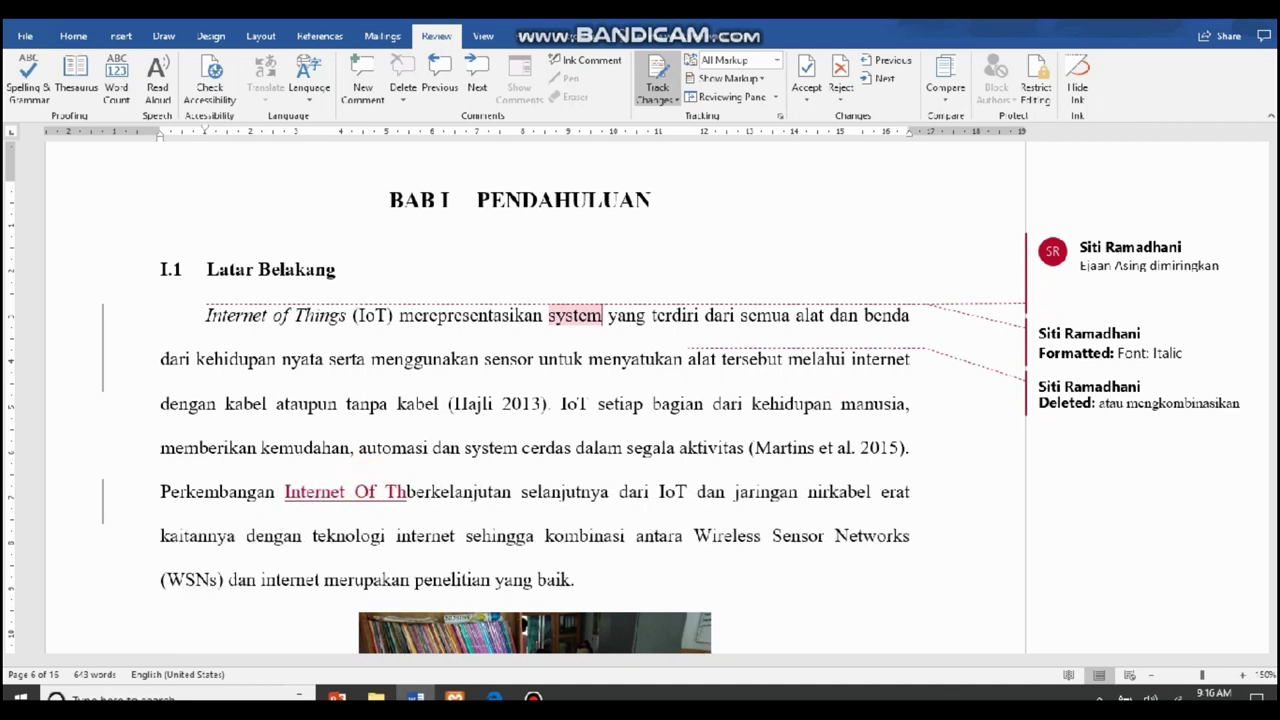
type("ing")
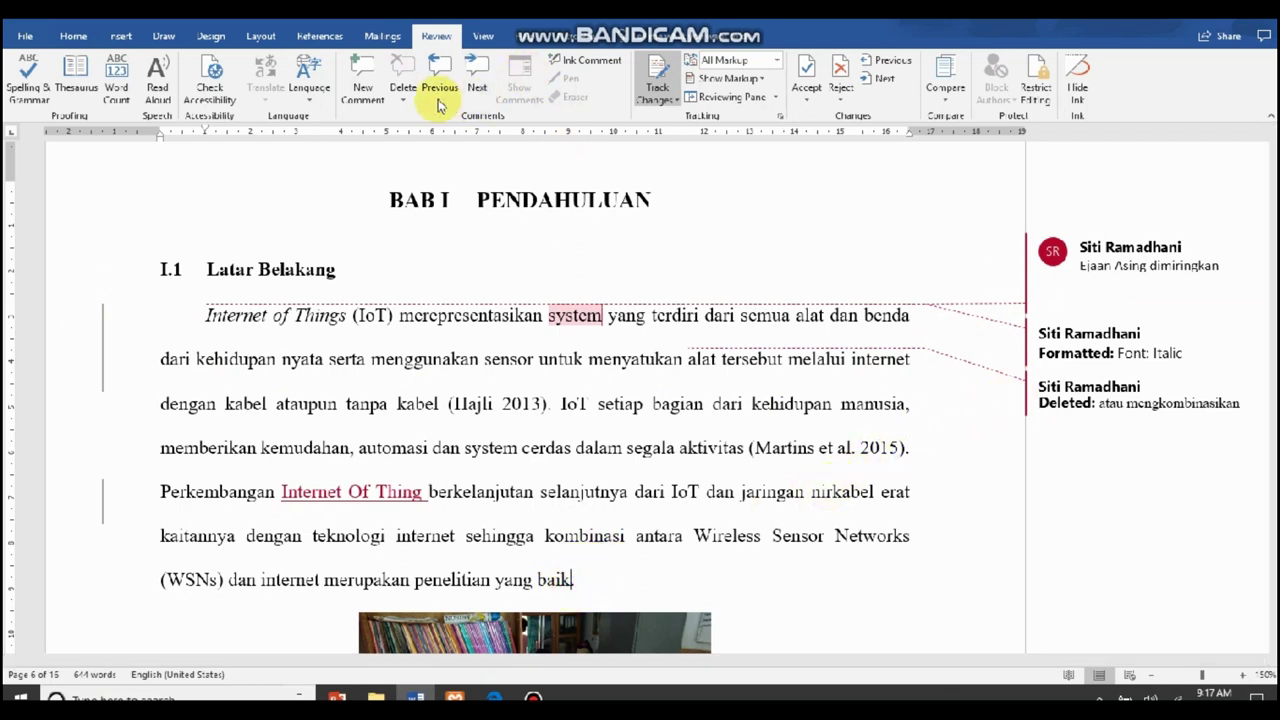
- Add the comment 'Gunakan Kalimat yang subjectif' to the word 'baik'
left_click(364, 76)
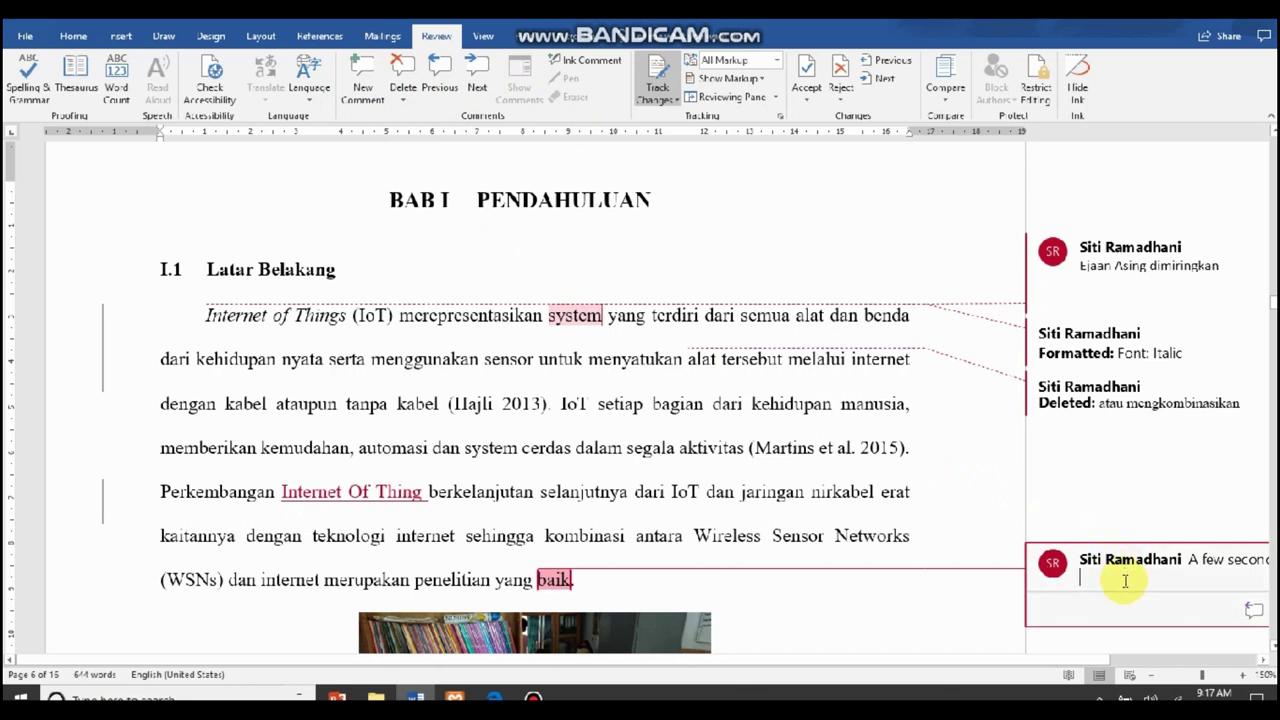
type("Gunakan")
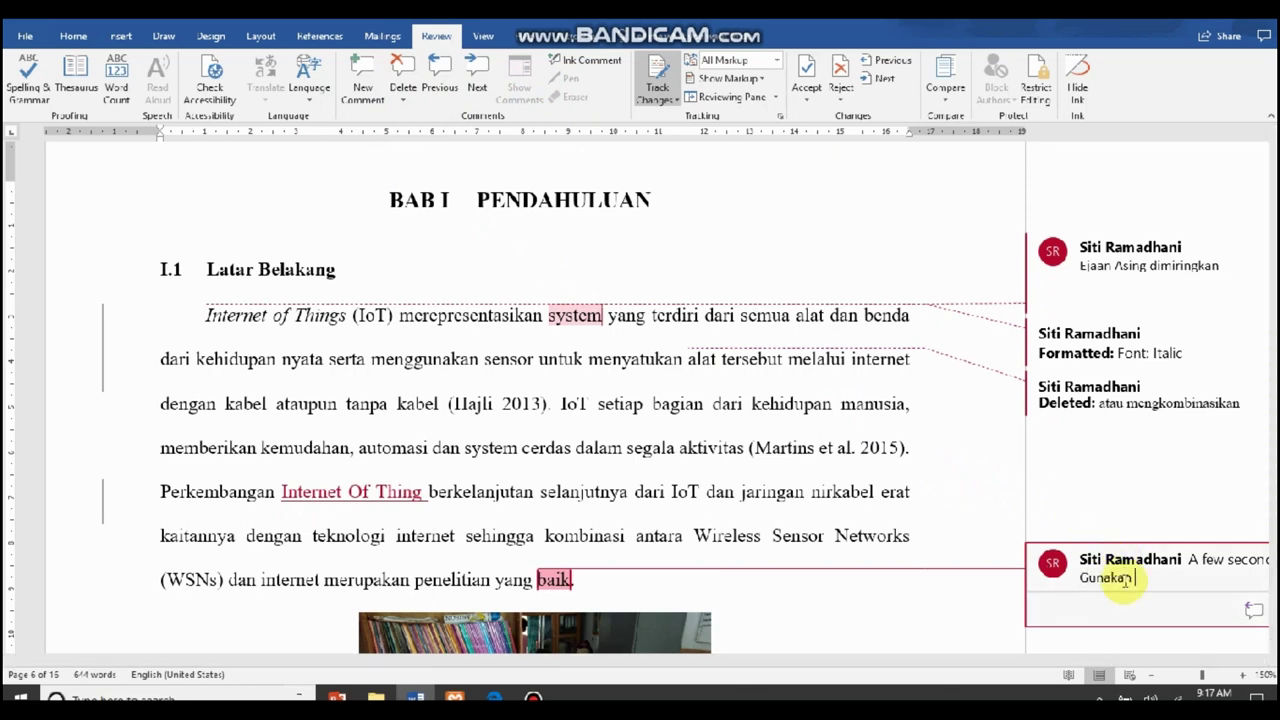
type(" Kelimat yang subjectif")
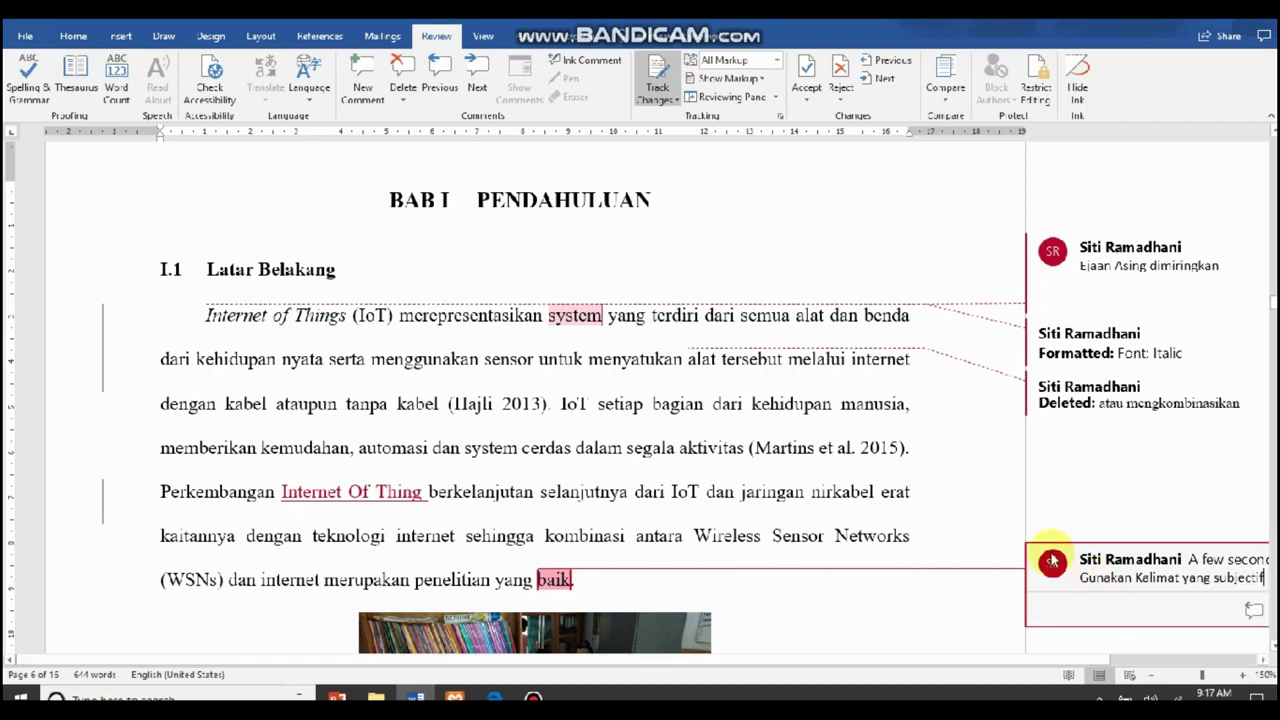
left_click(812, 358)
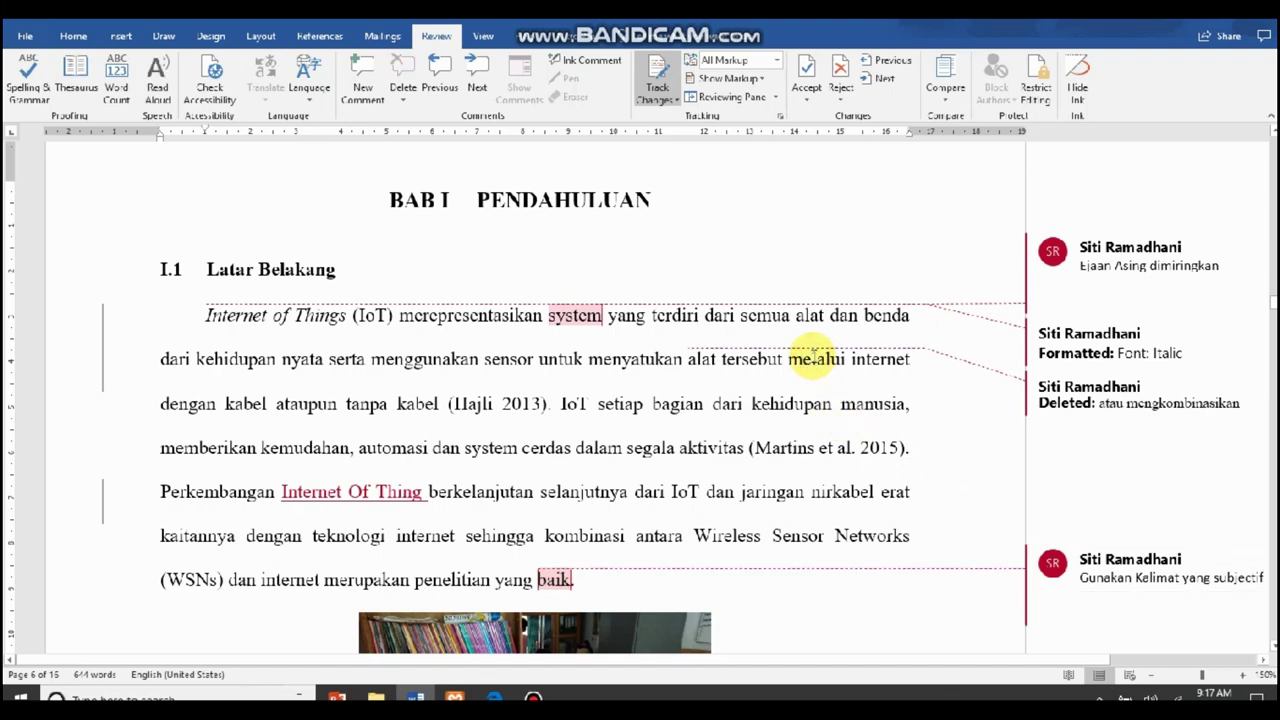
- Show the Reviewing Pane listing all five revisions, then go to the File Info page
left_click(729, 97)
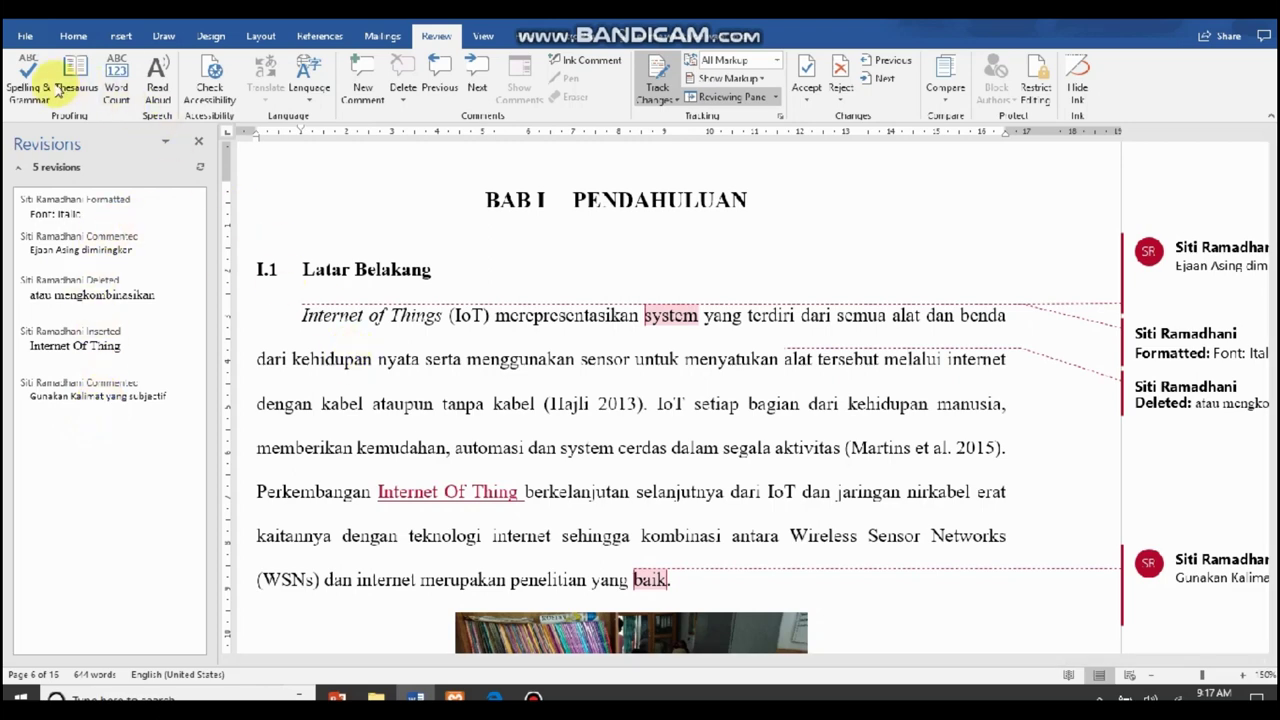
left_click(30, 36)
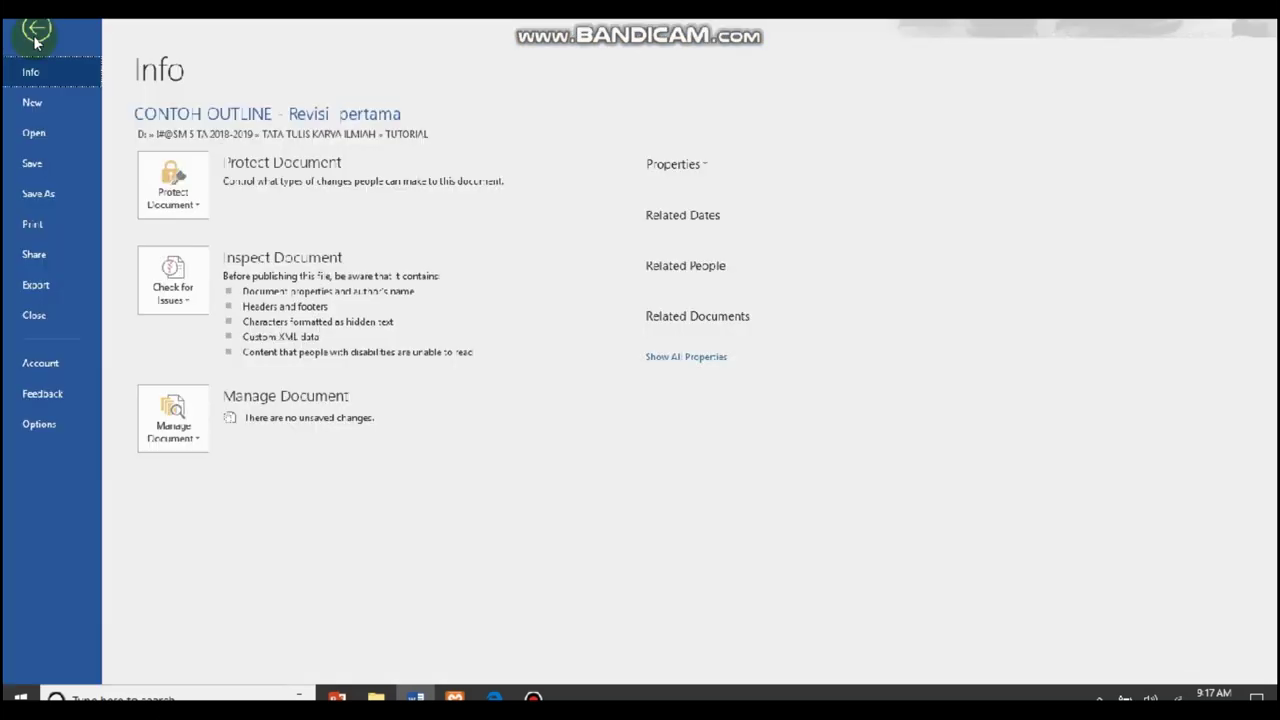
- Save the chapter as 'CONTOH OUTLINE - Revisi pertama - 1' in the TUTORIAL folder
left_click(40, 194)
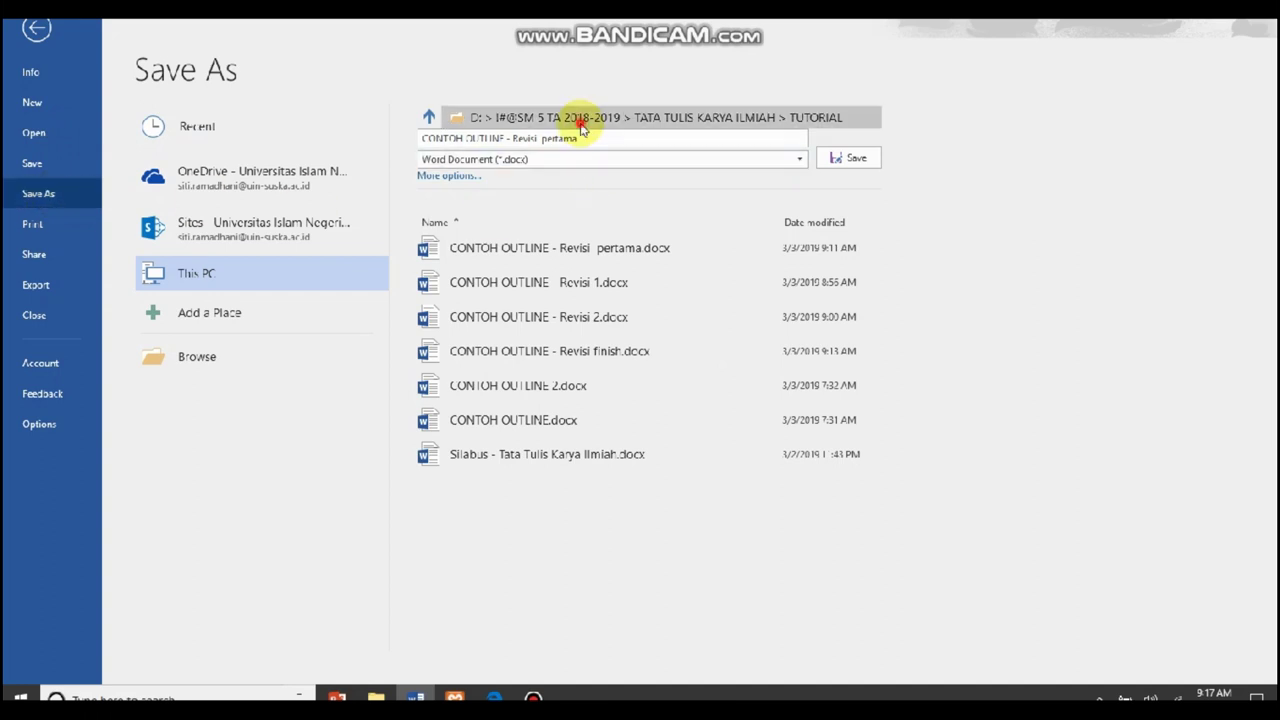
left_click(580, 118)
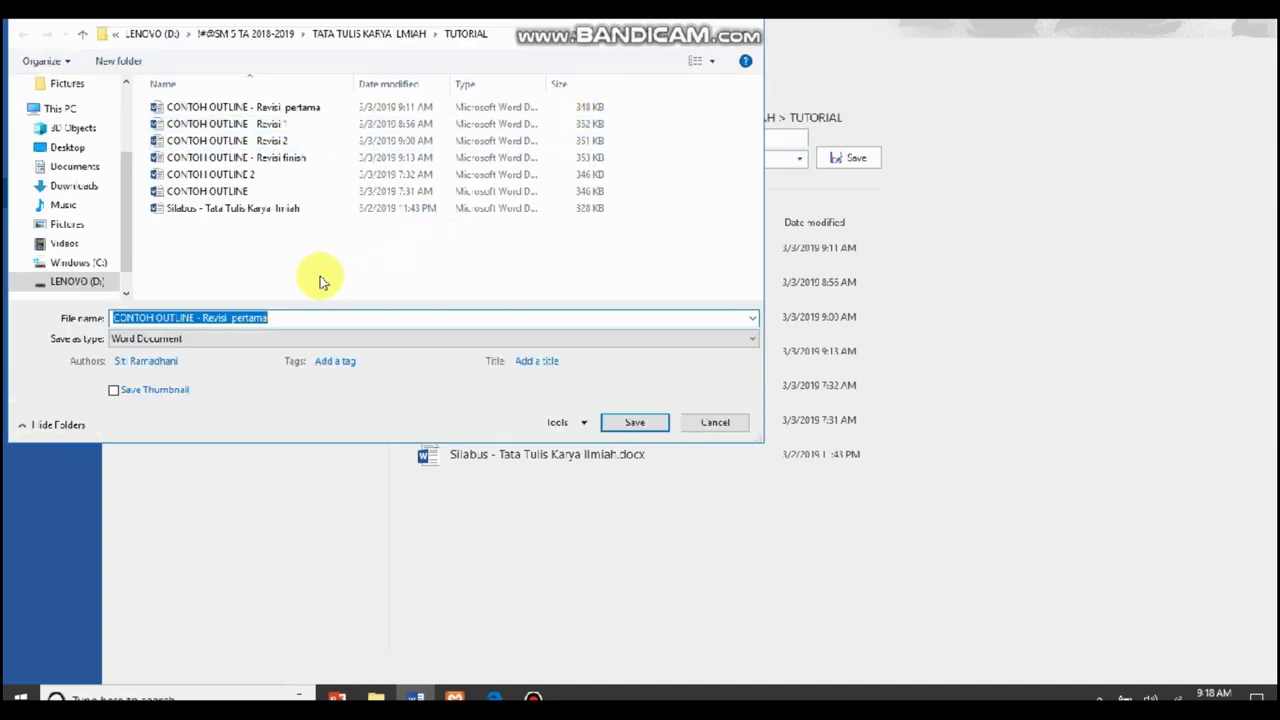
left_click(269, 318)
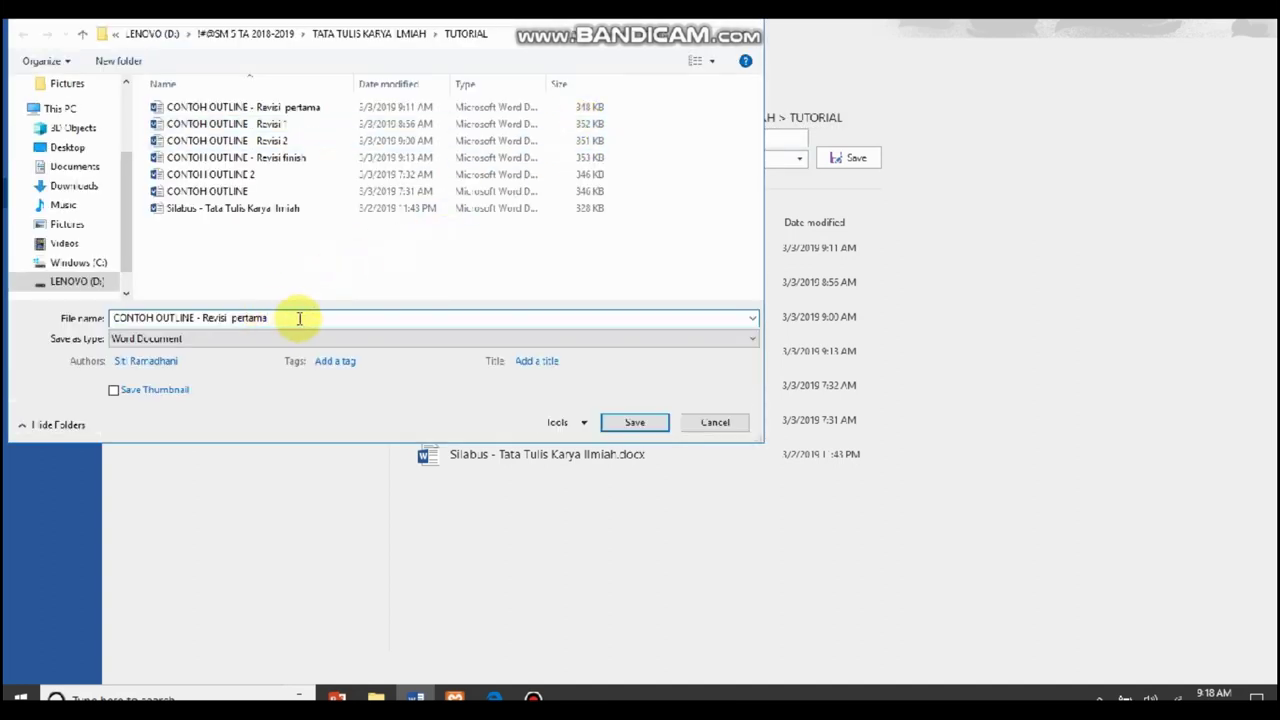
type(" - 1")
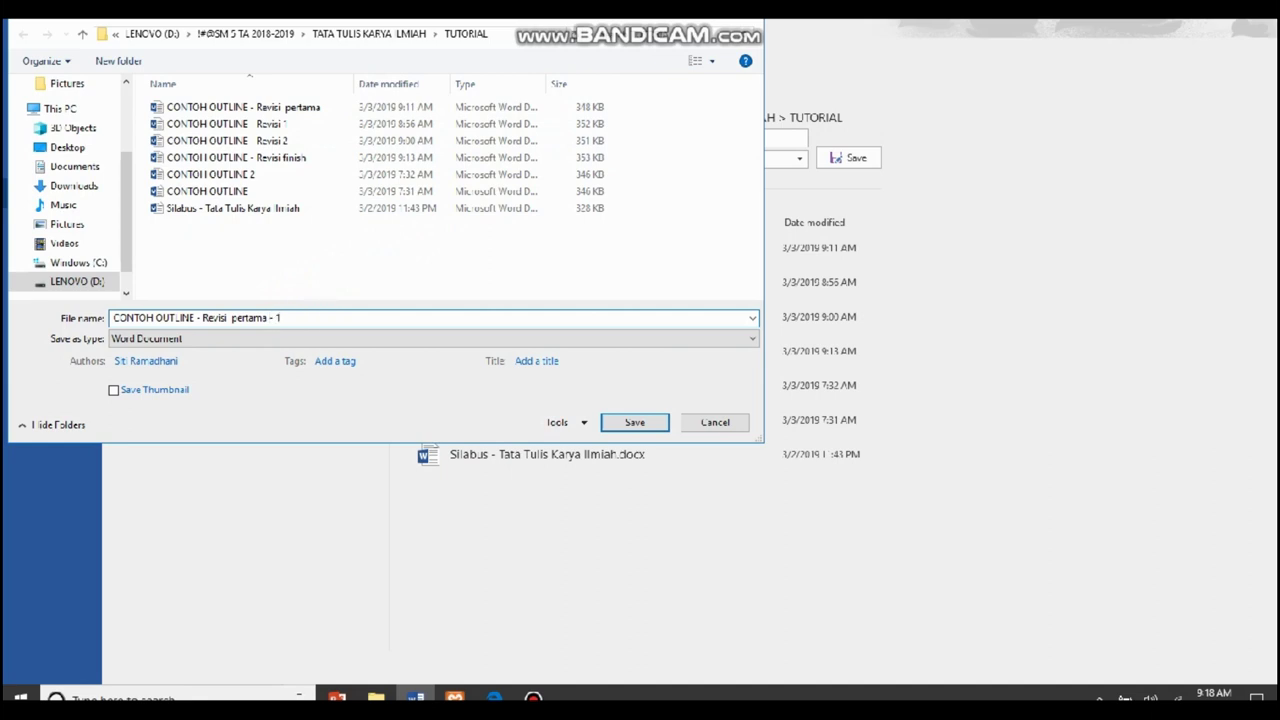
left_click(634, 418)
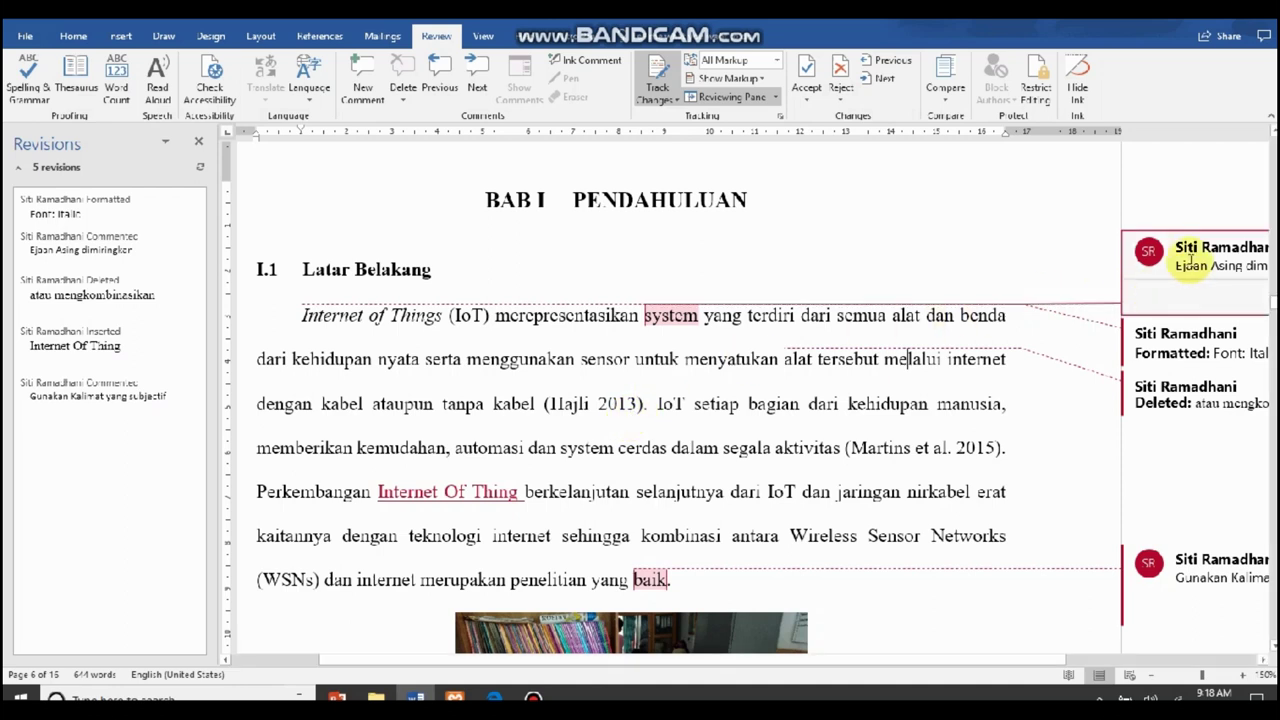
- Accept the italic formatting revision on 'Internet of Things'
left_click_drag(301, 315, 422, 315)
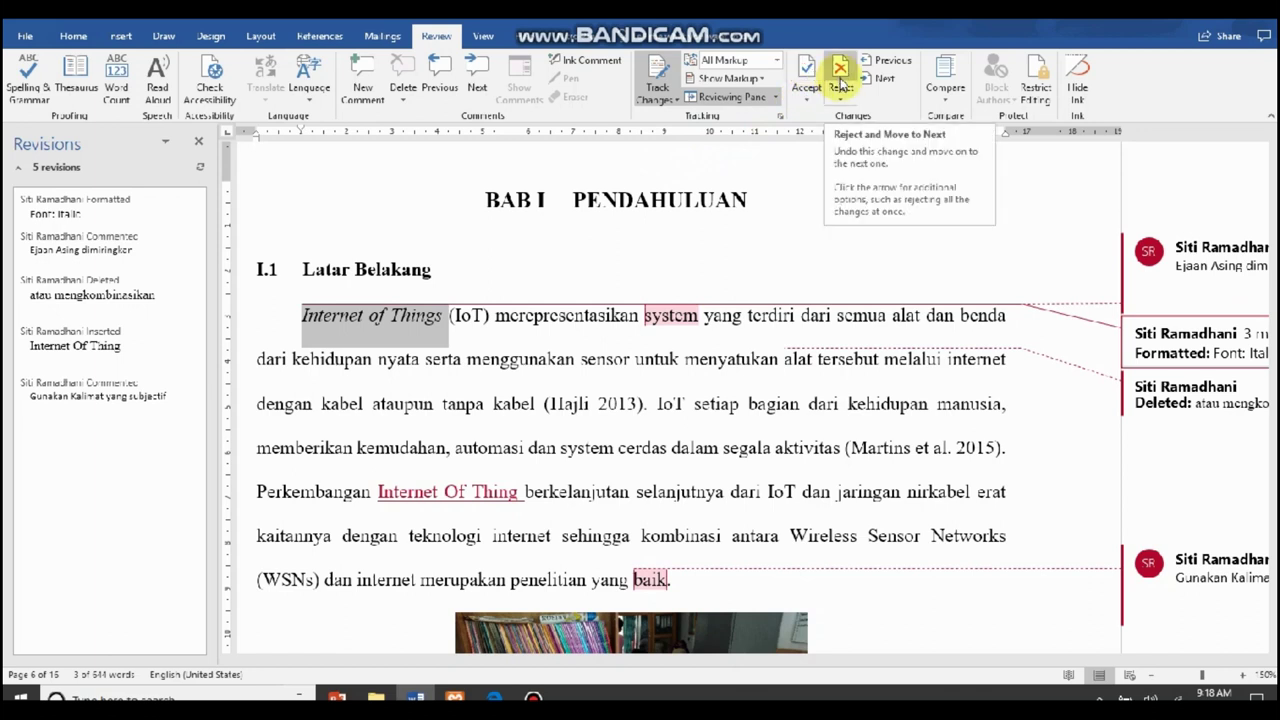
left_click(806, 72)
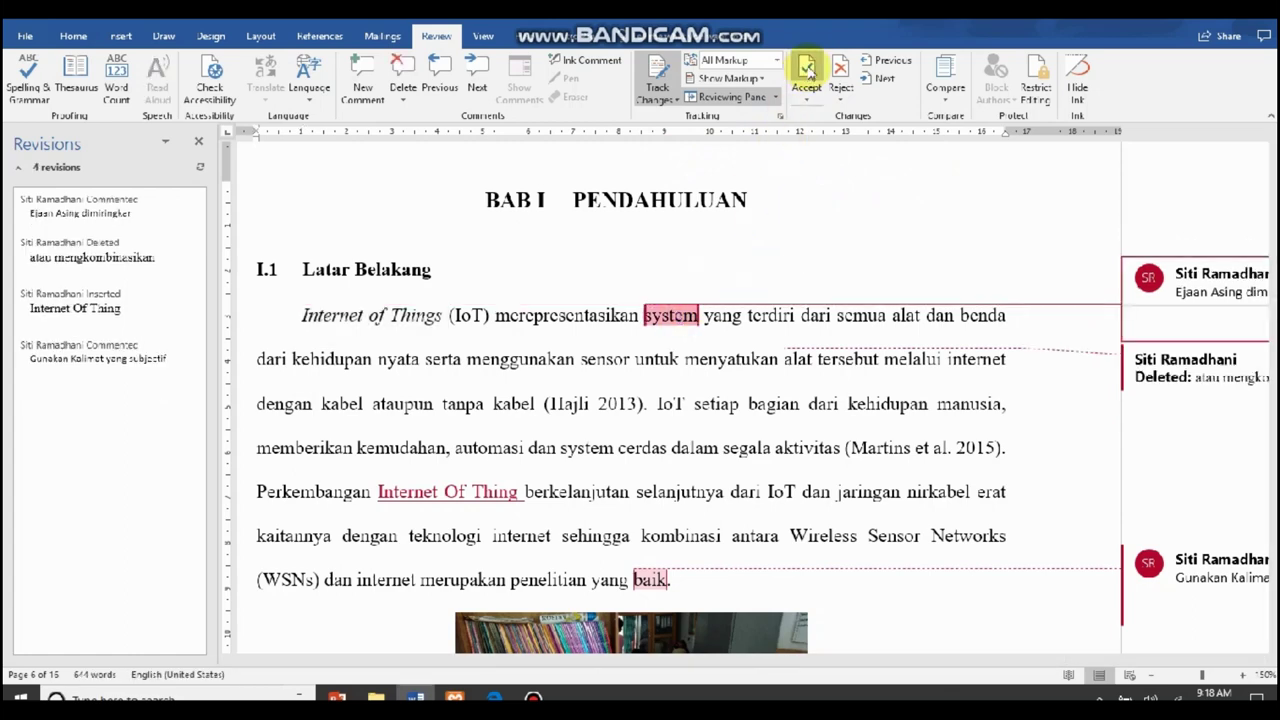
left_click_drag(966, 663, 1047, 664)
left_click(1066, 291)
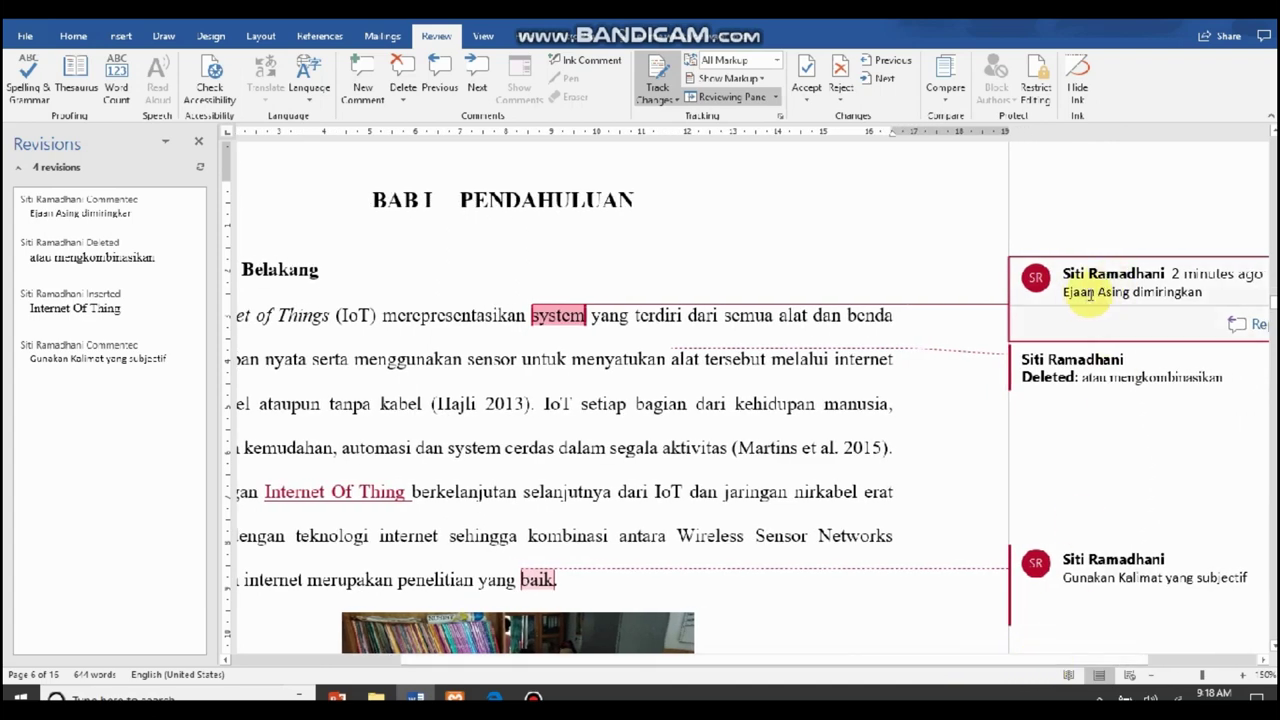
- Italicise 'system', accept that change, and delete the 'Ejaan Asing dimiringkan' comment
double_click(557, 315)
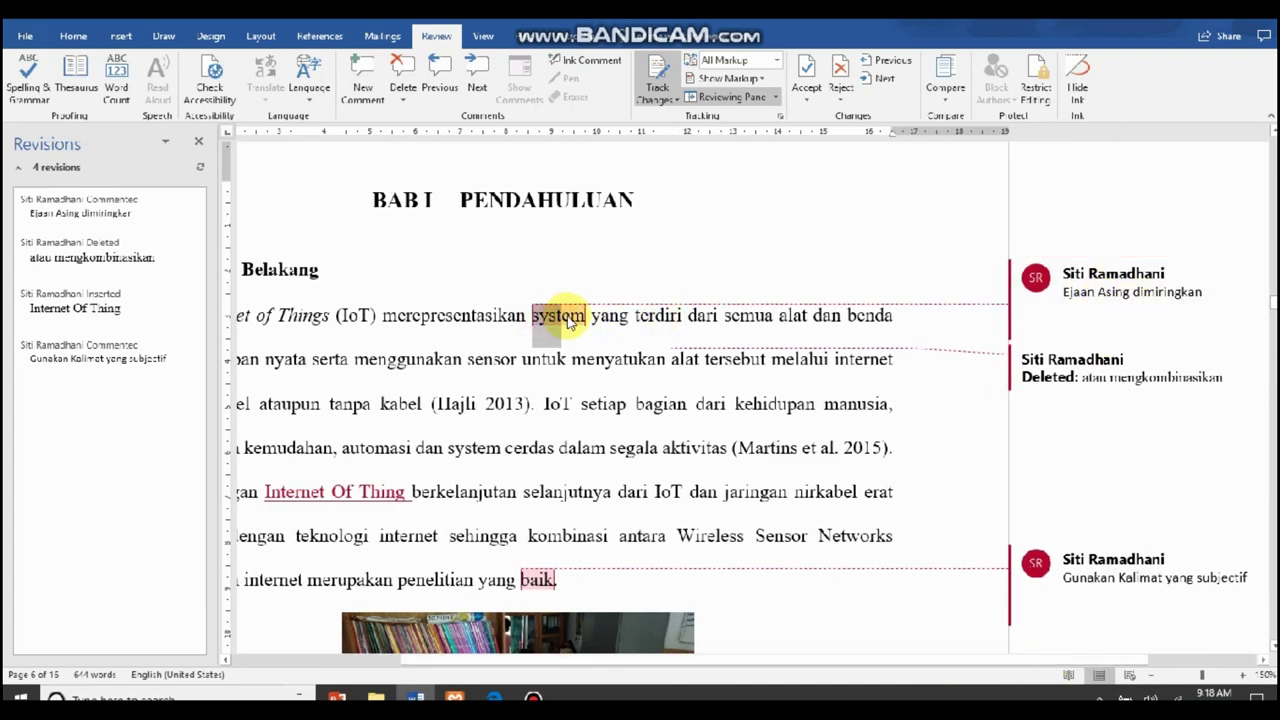
left_click(73, 36)
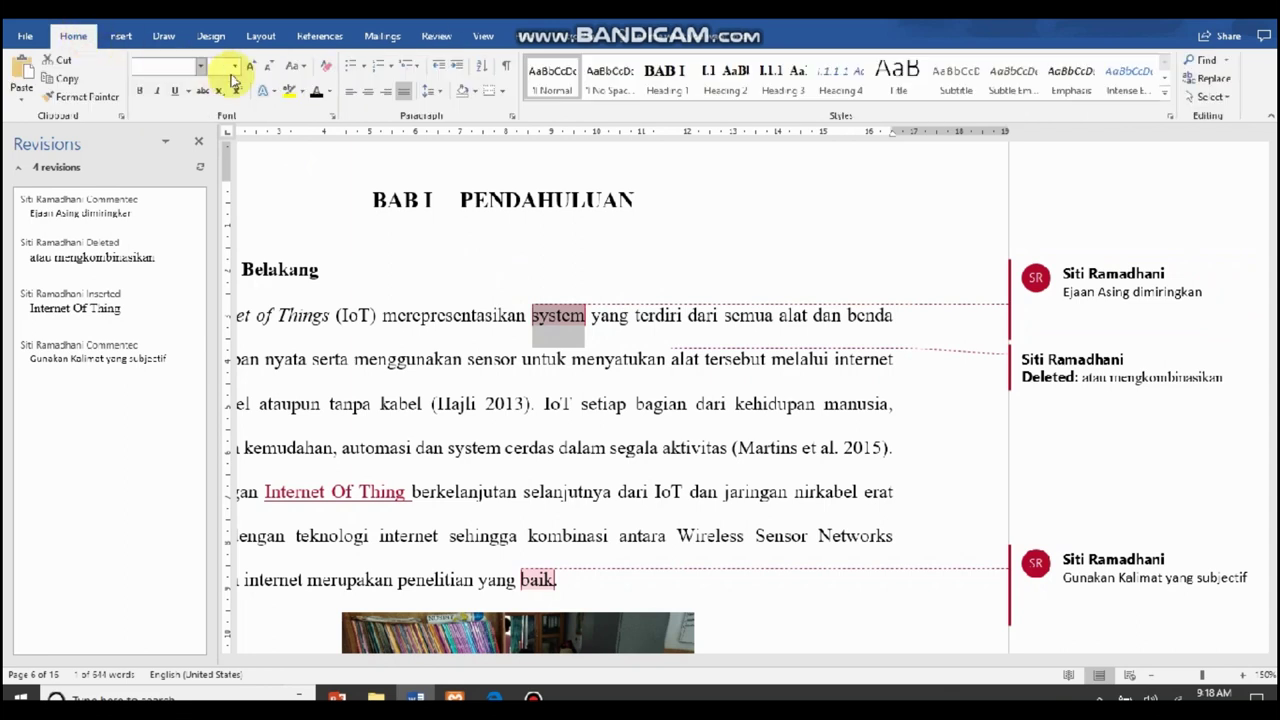
left_click(156, 92)
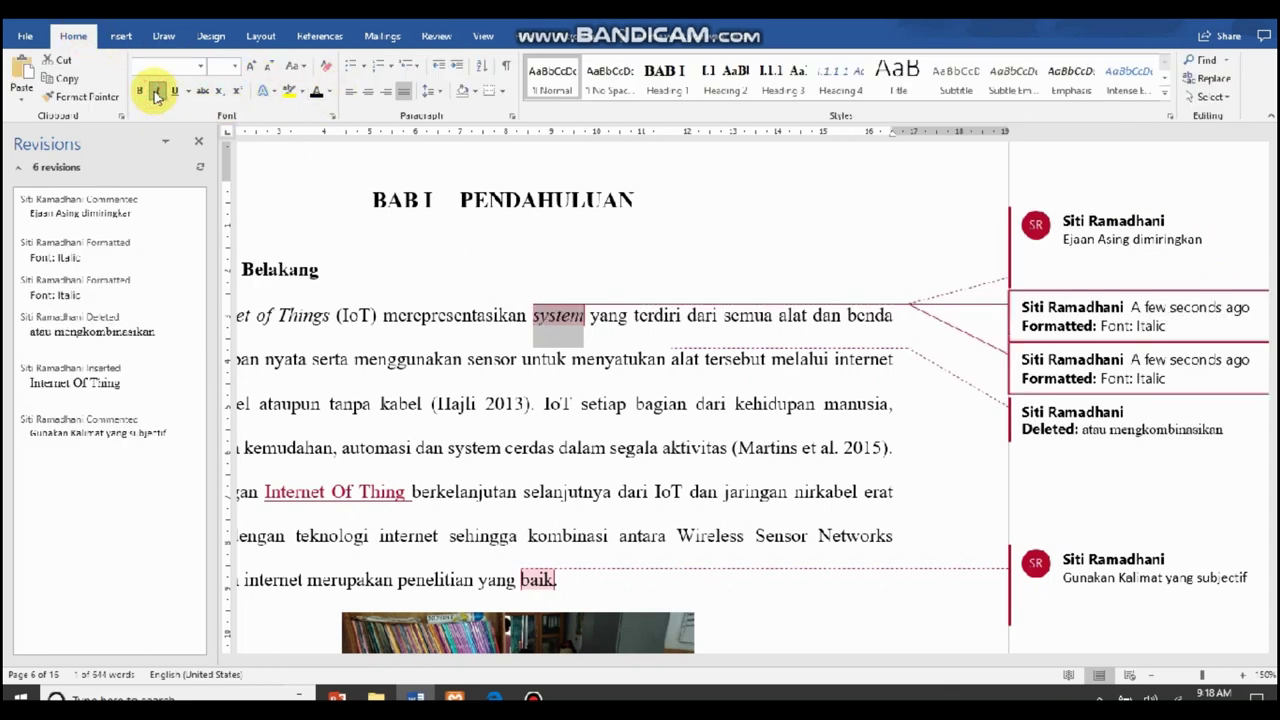
left_click(437, 36)
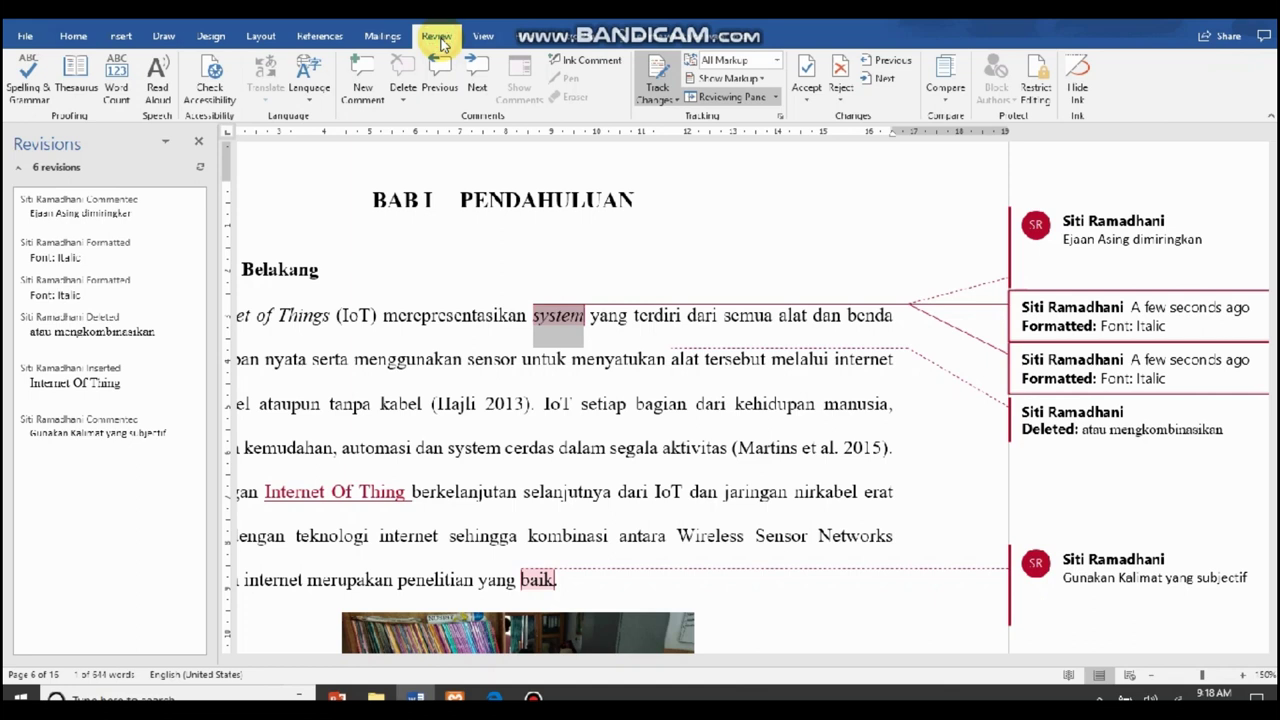
left_click(806, 72)
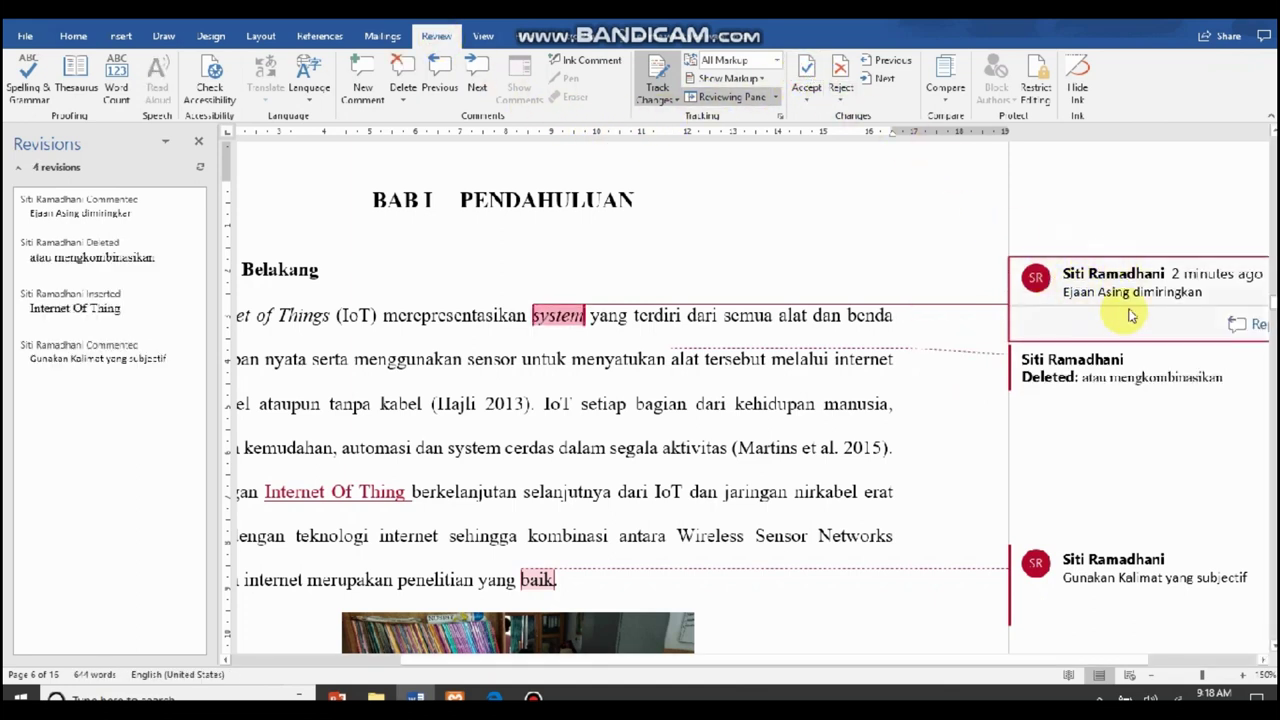
left_click(403, 70)
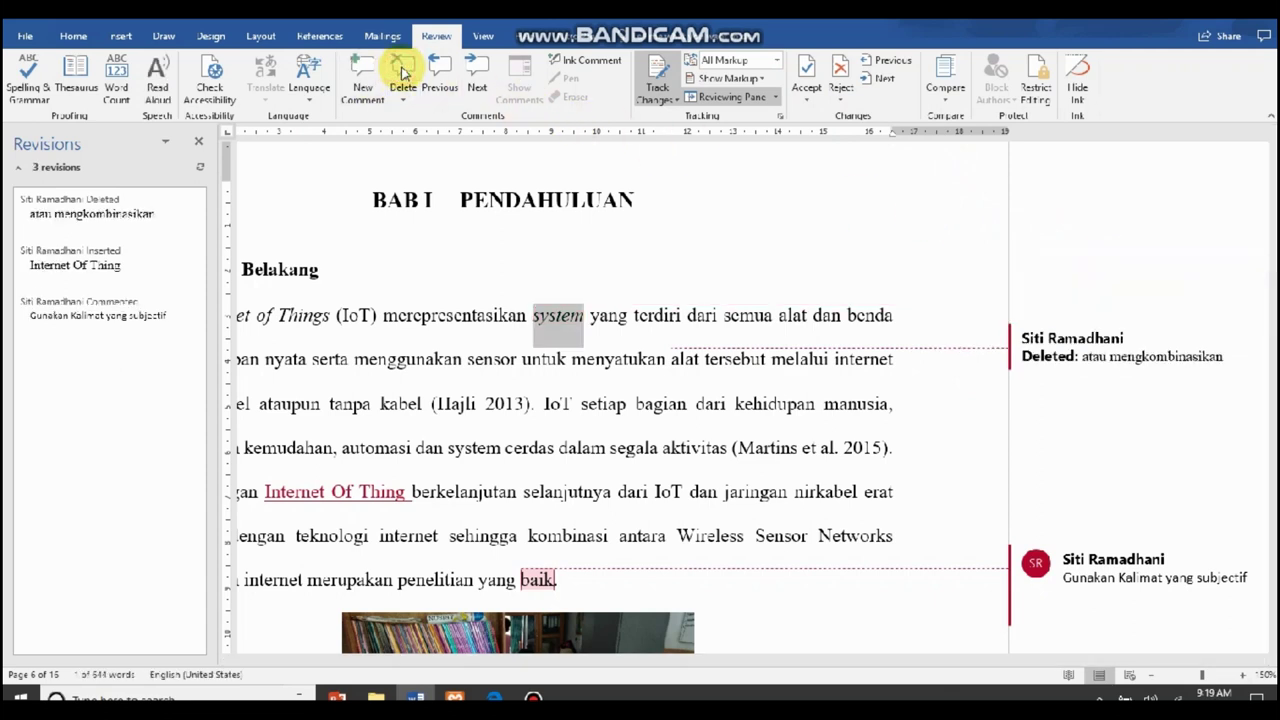
- Accept the deletion of 'atau mengkombinasikan' and the insertion of 'Internet Of Thing'
left_click(672, 358)
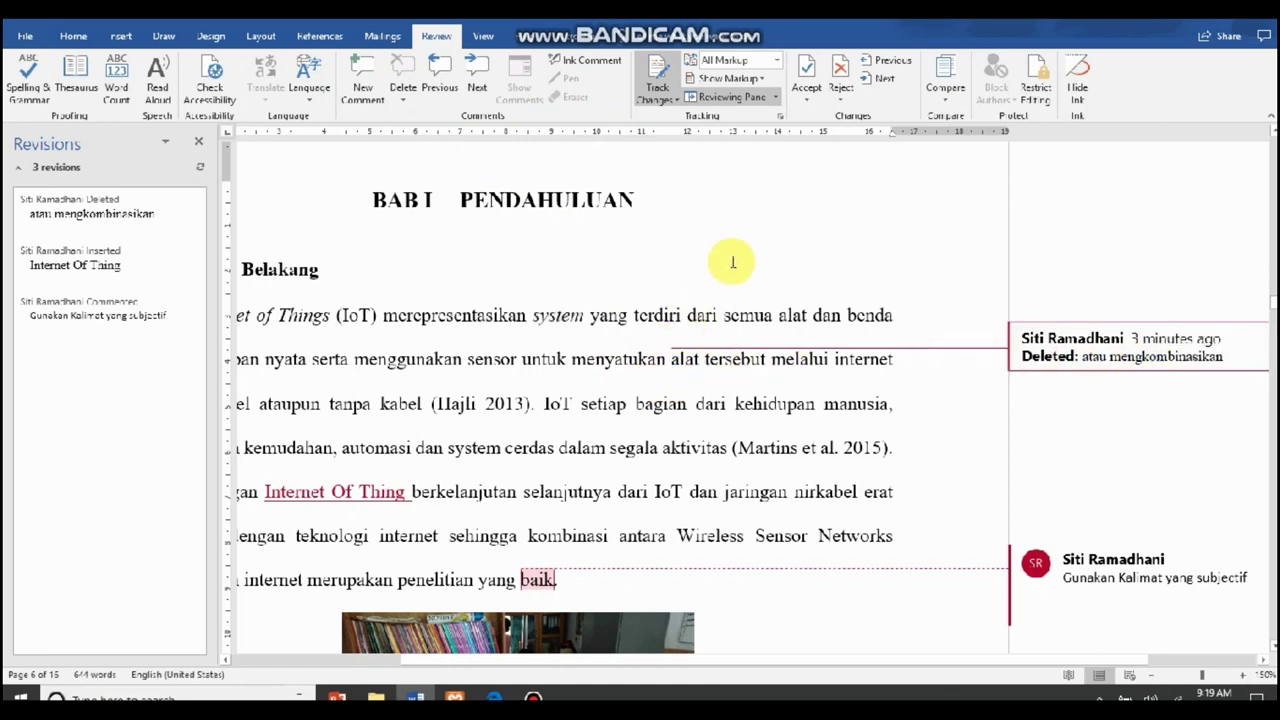
left_click(811, 83)
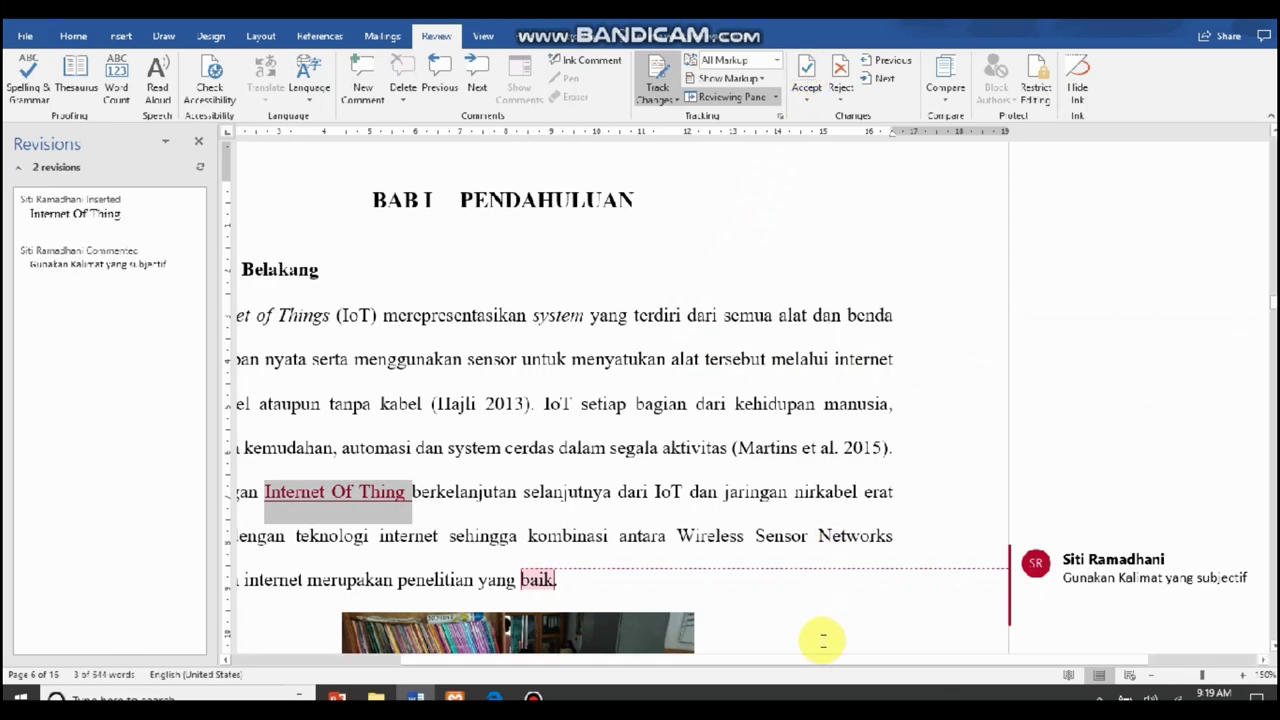
left_click_drag(815, 667, 711, 666)
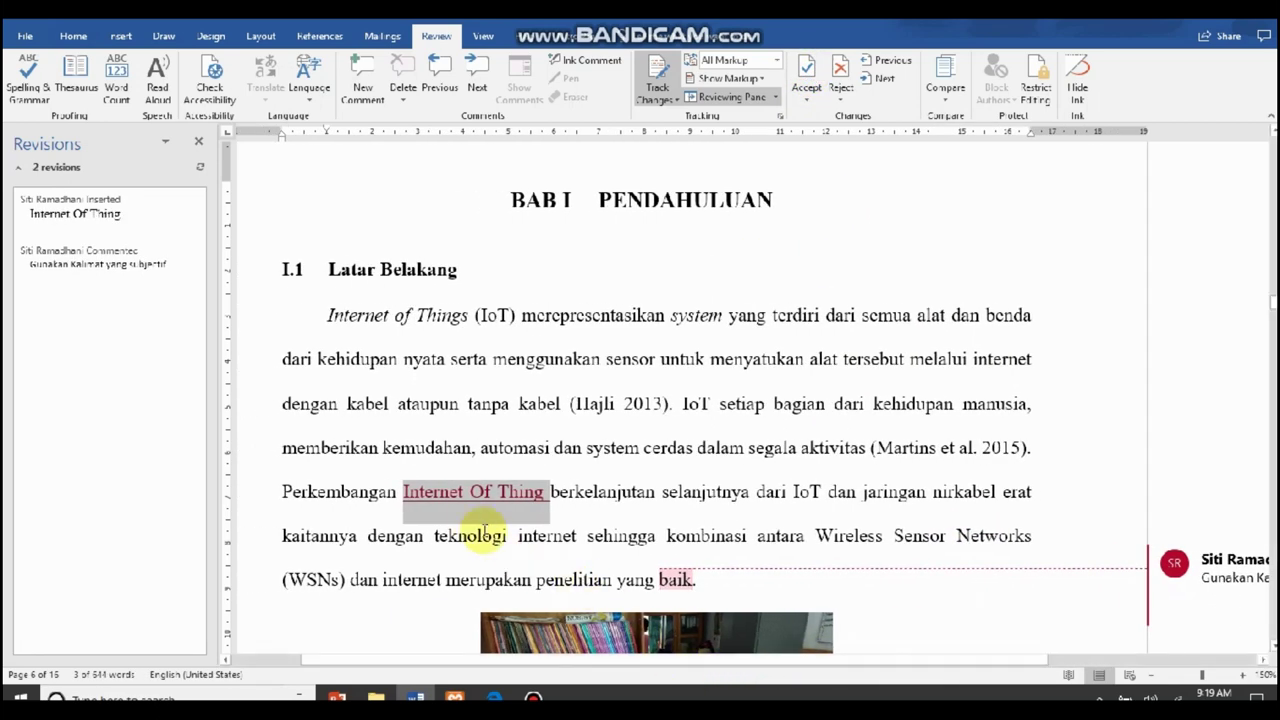
left_click(811, 70)
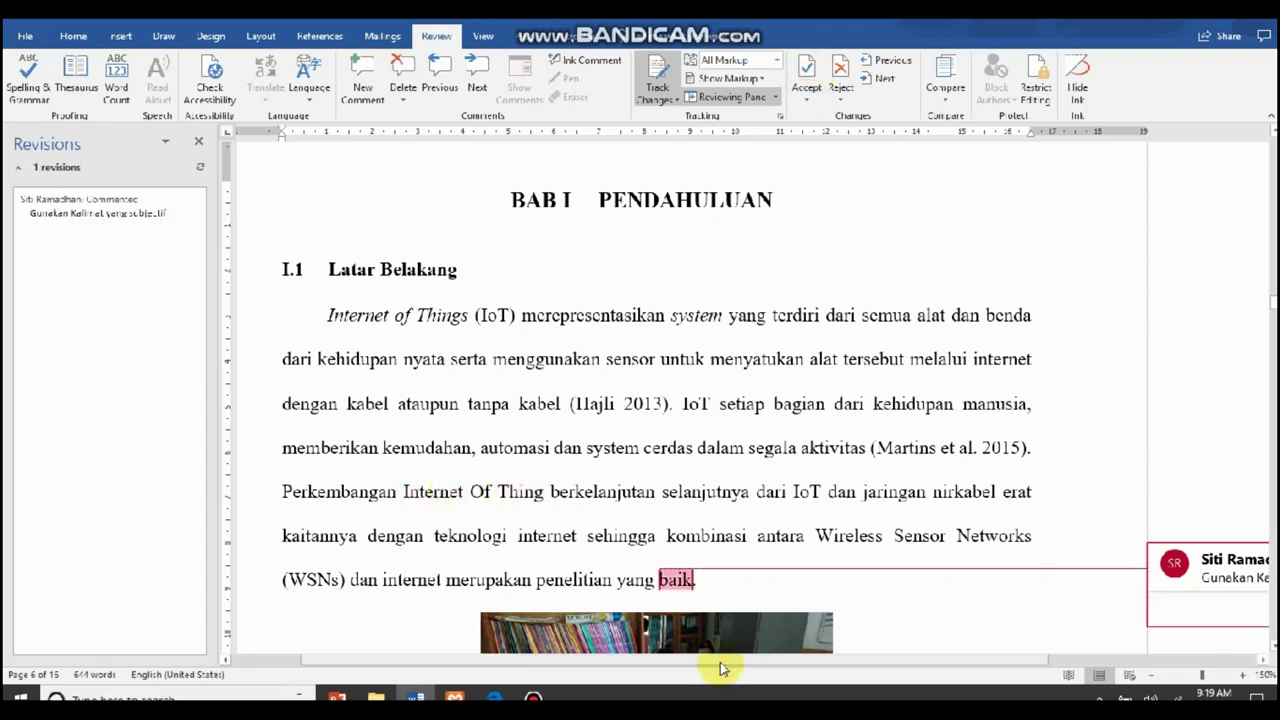
left_click_drag(723, 661, 812, 660)
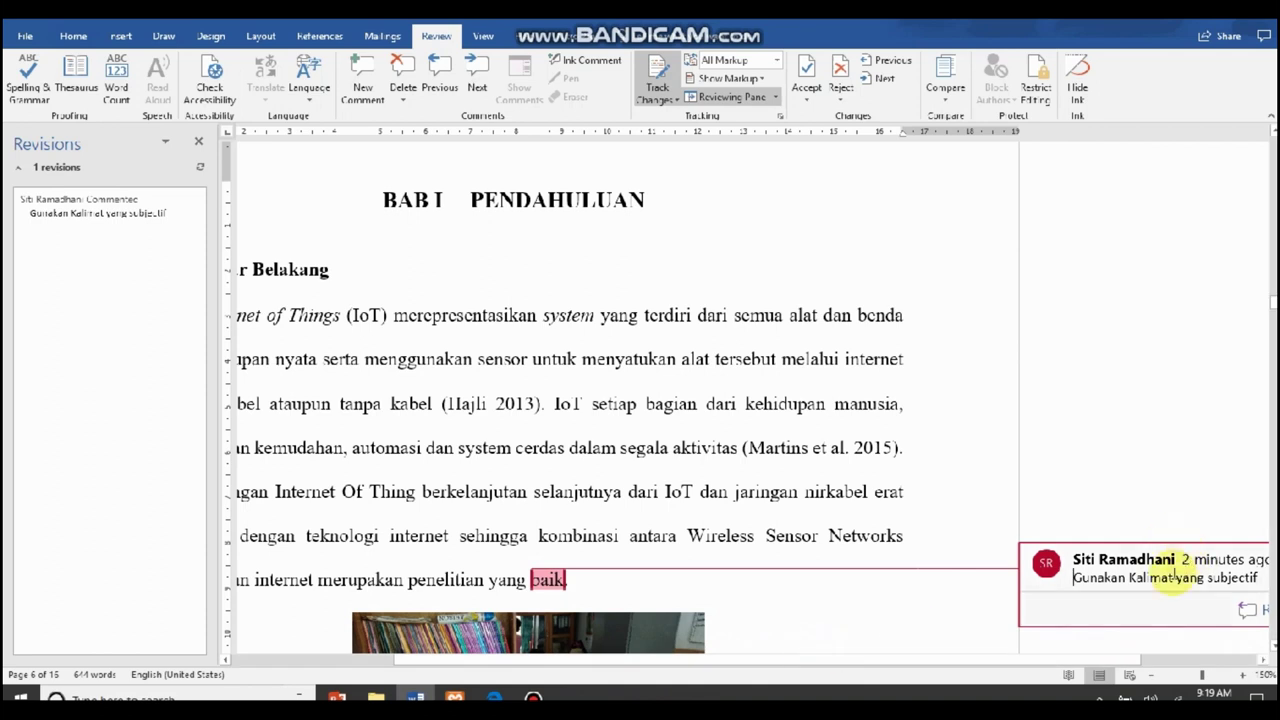
left_click_drag(971, 666, 981, 667)
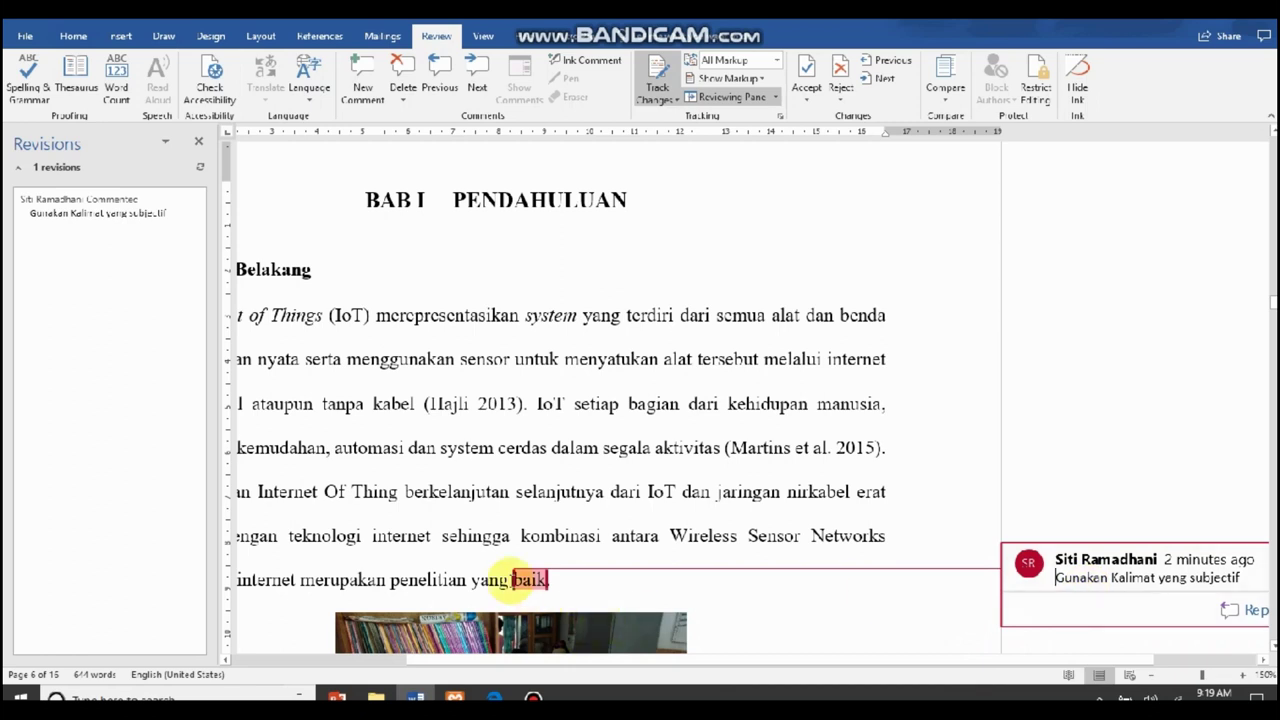
- Insert 'berkelanjutan' before 'baik' in Latar Belakang and accept the insertion
left_click(514, 580)
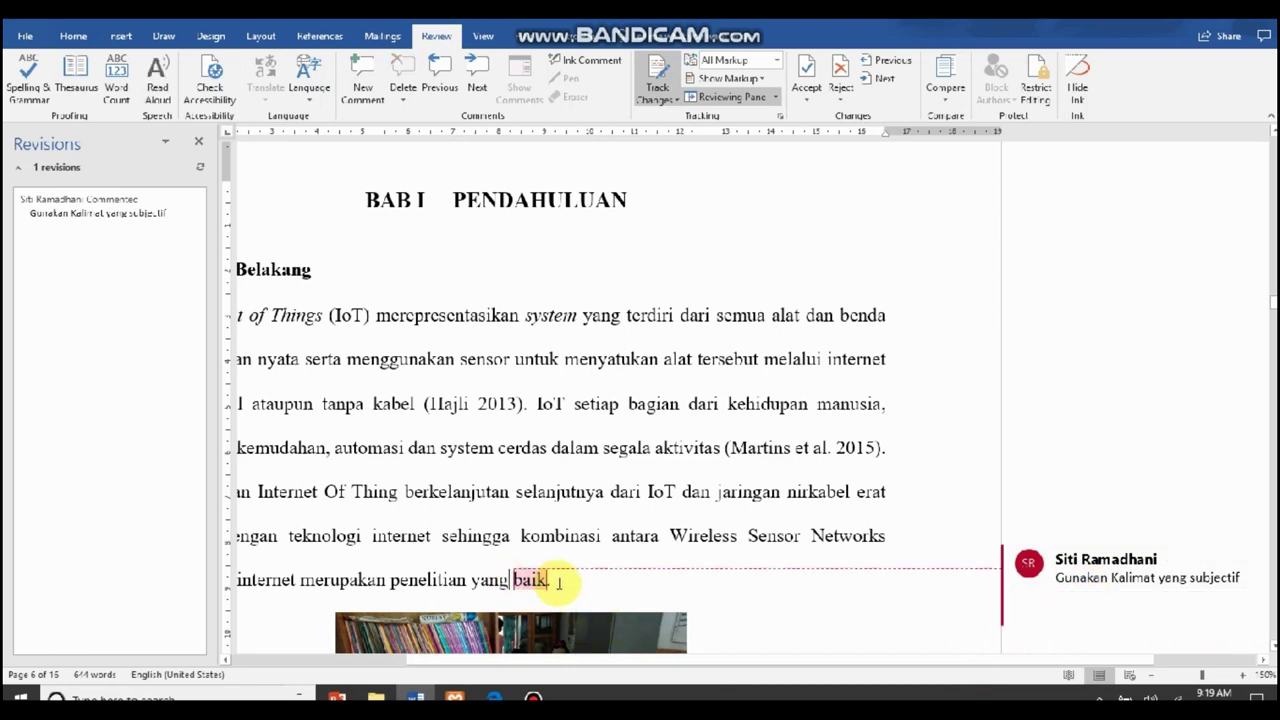
type("ber")
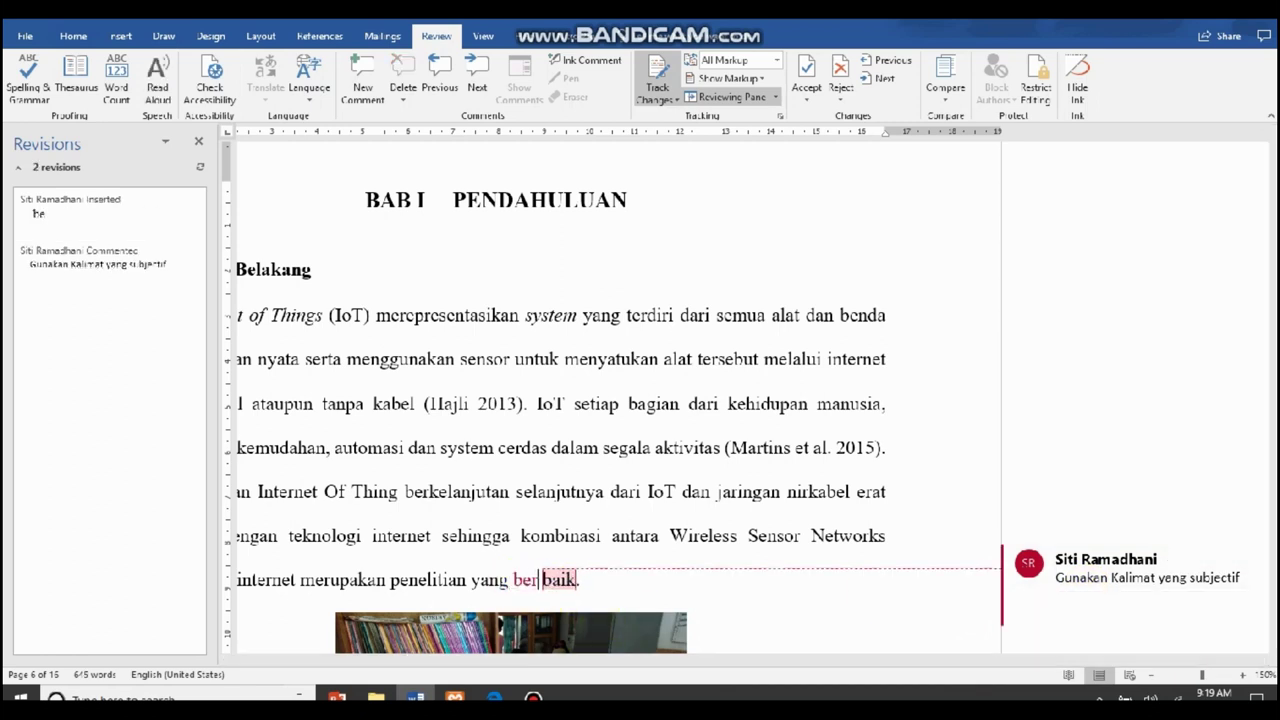
type("kelanjutan")
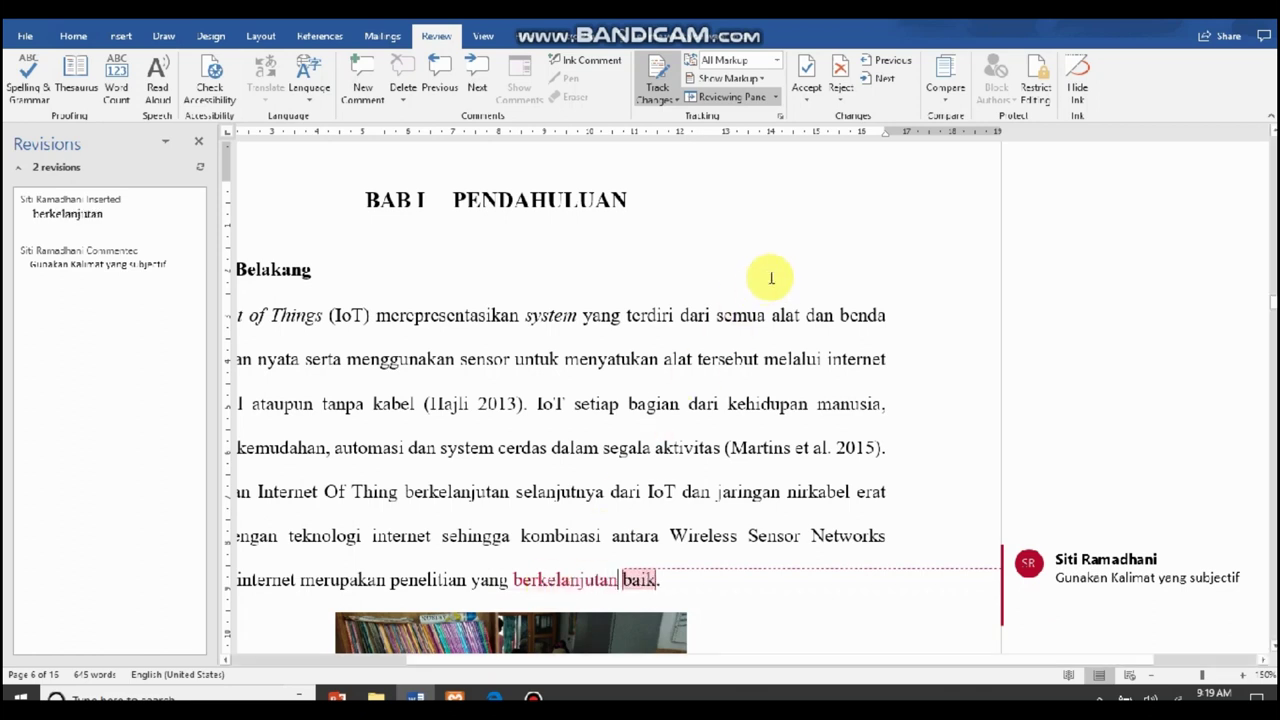
left_click(808, 75)
left_click(808, 76)
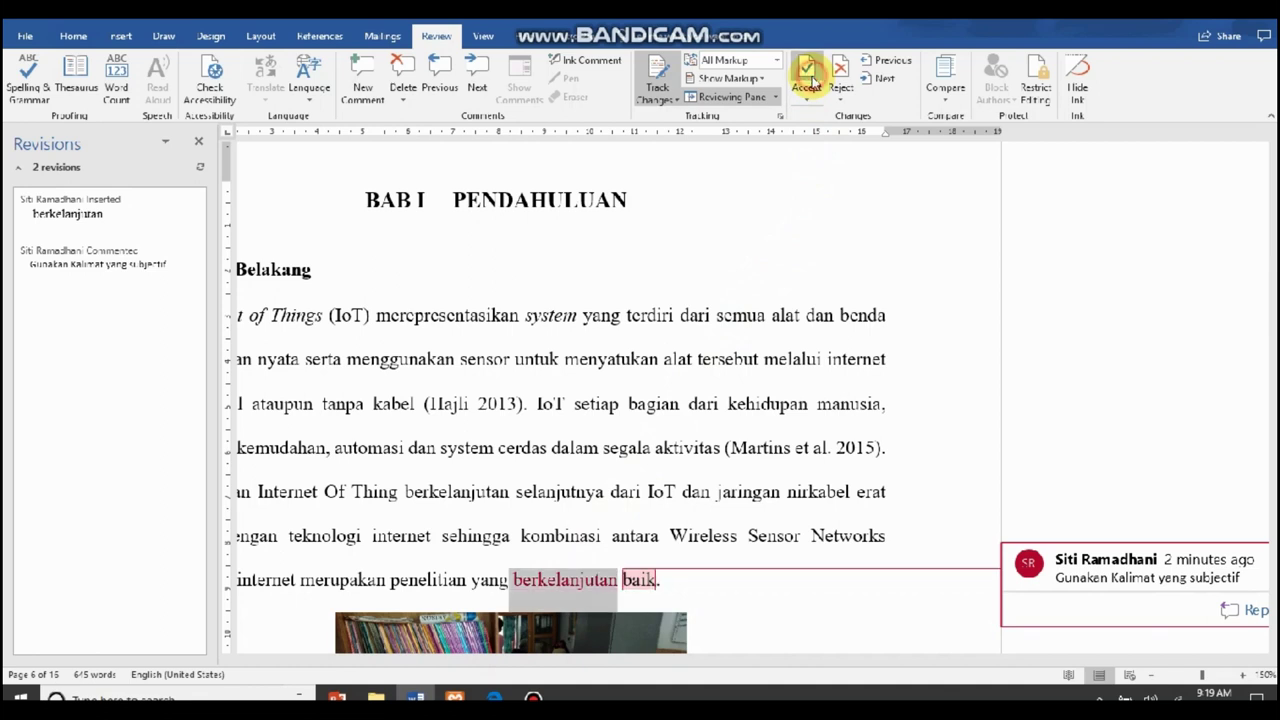
left_click(806, 70)
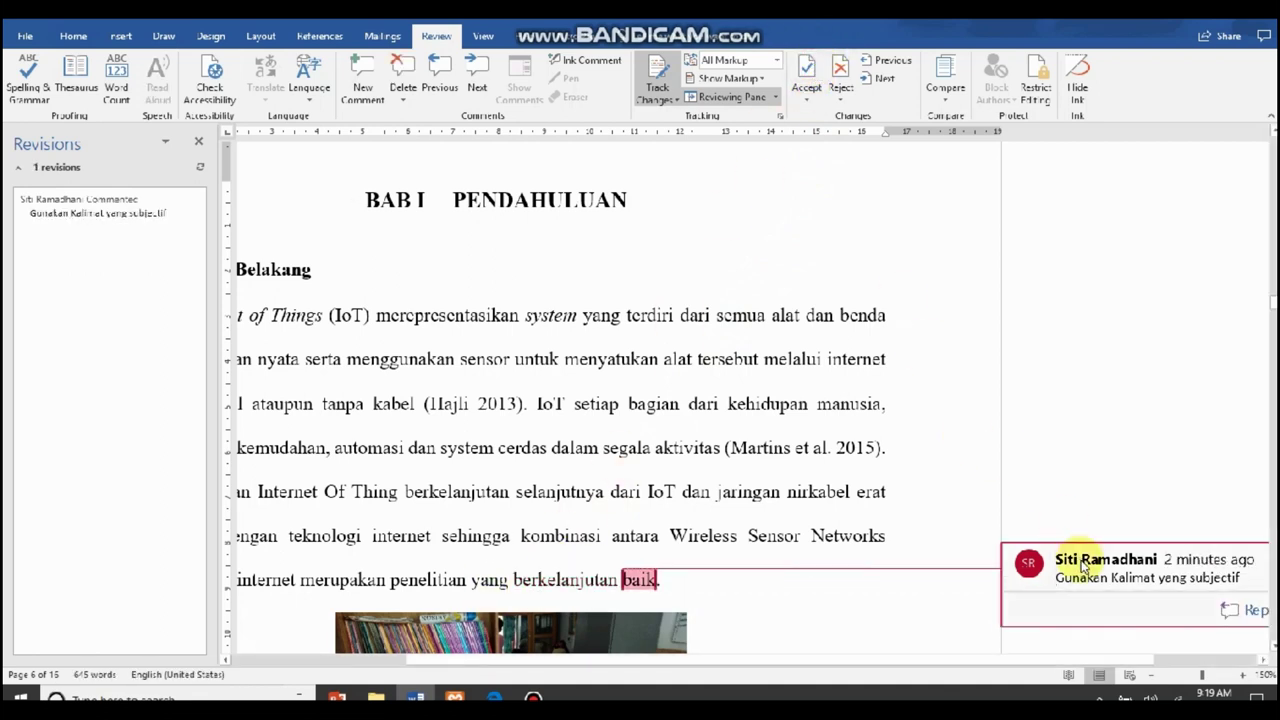
- Delete 'baik' as a tracked change, accept the deletion, and delete the reviewer's comment
key("Delete")
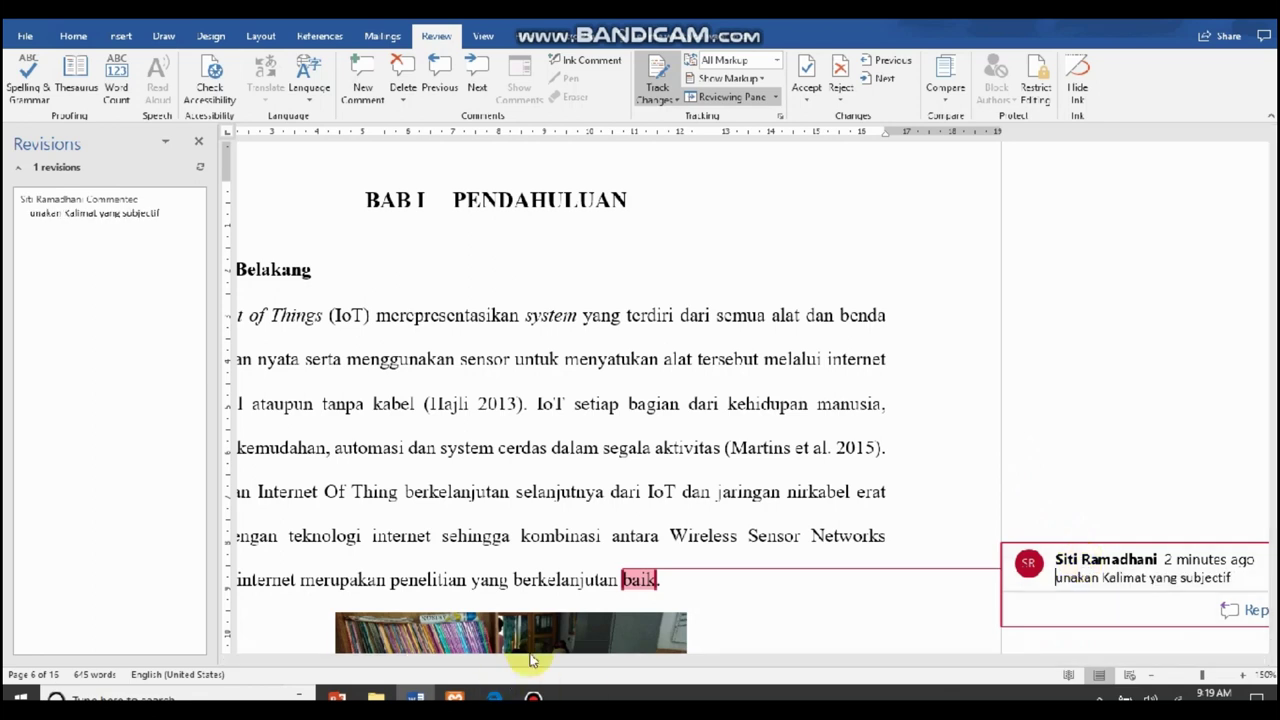
left_click(622, 581)
key("Delete")
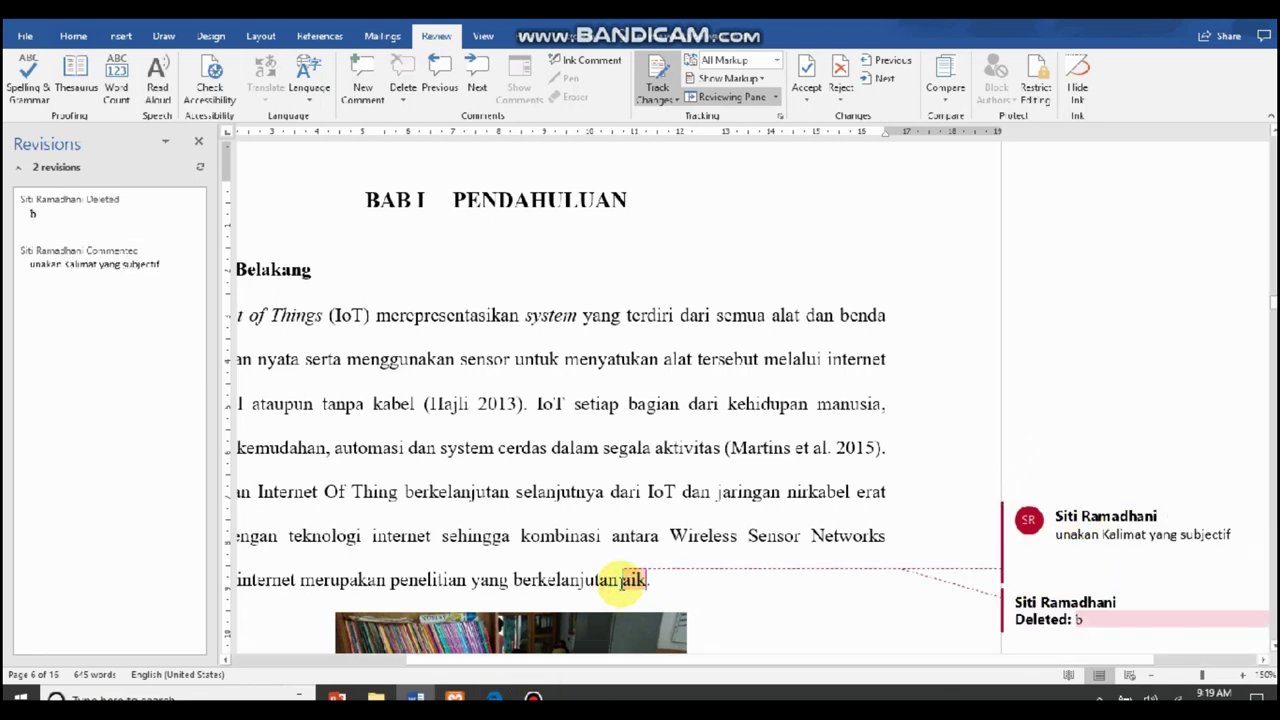
key("Delete")
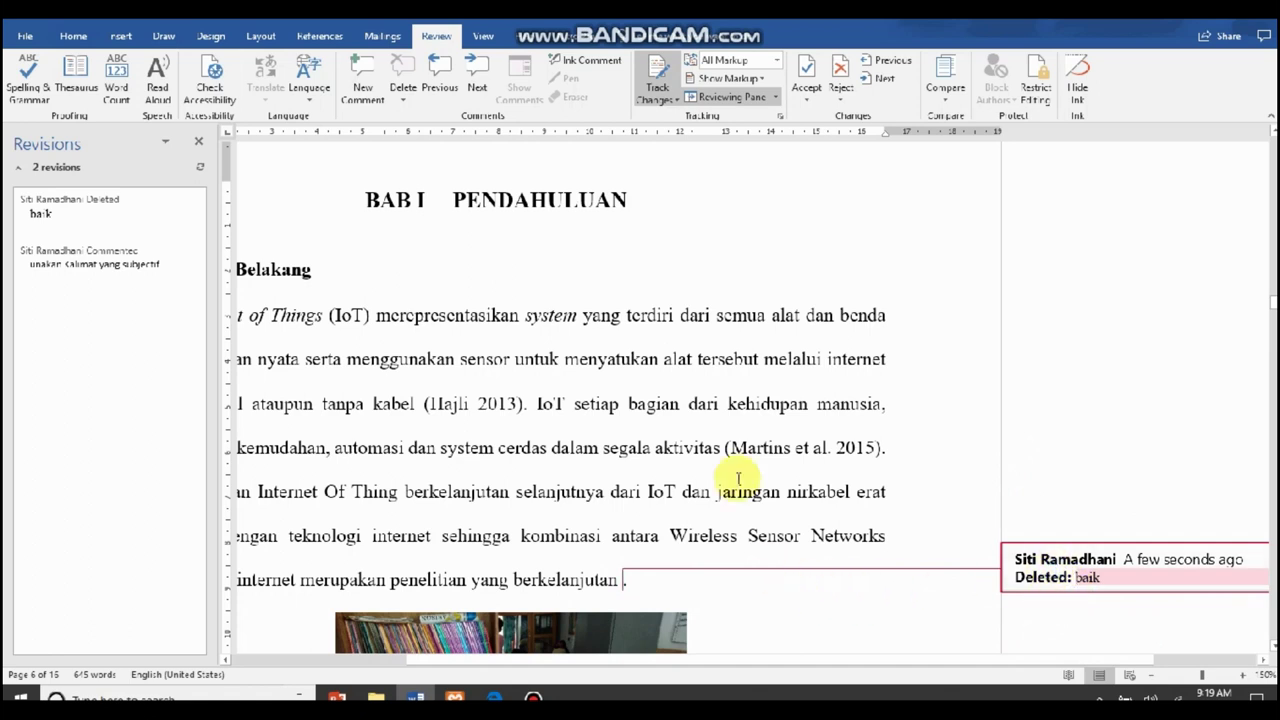
left_click(808, 72)
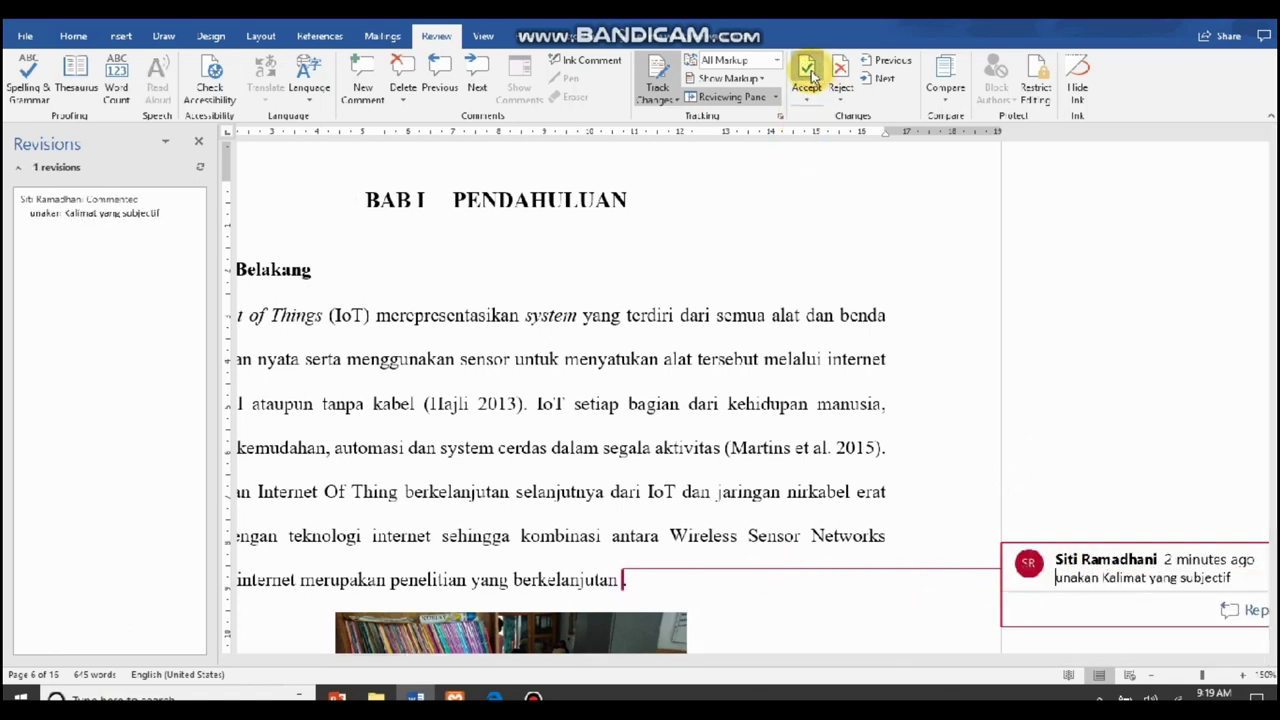
left_click(1108, 579)
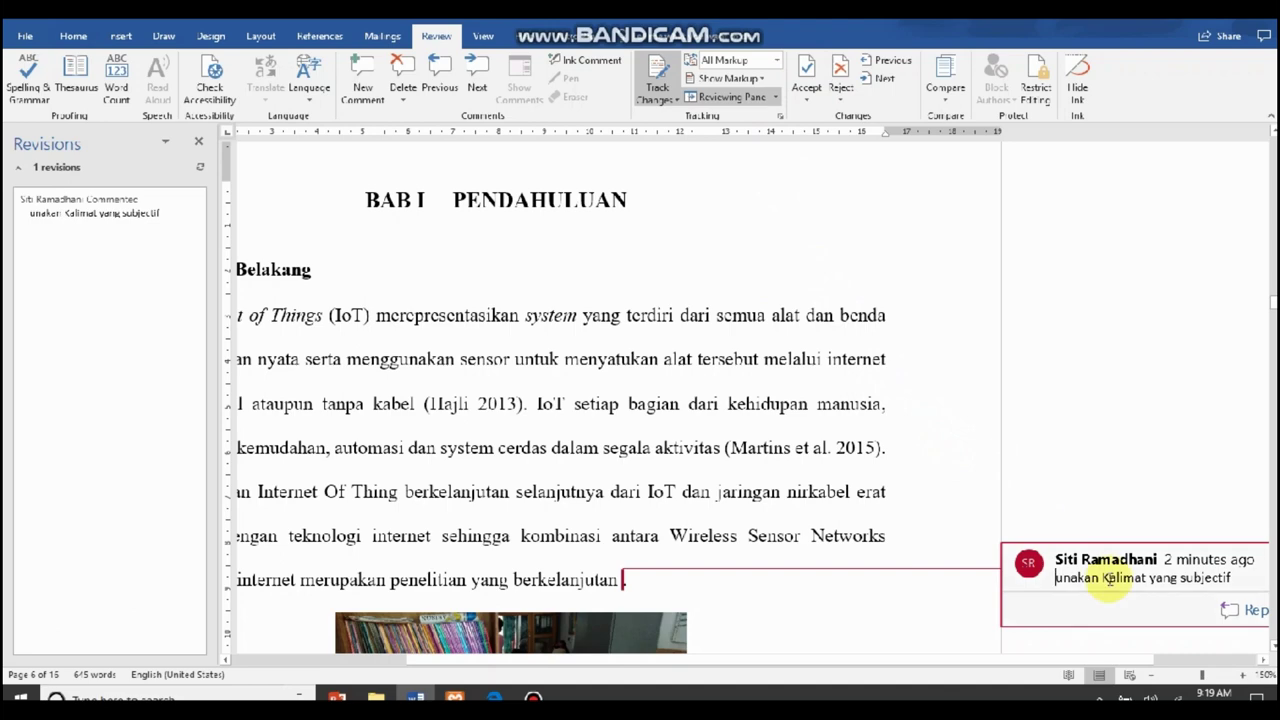
left_click(401, 70)
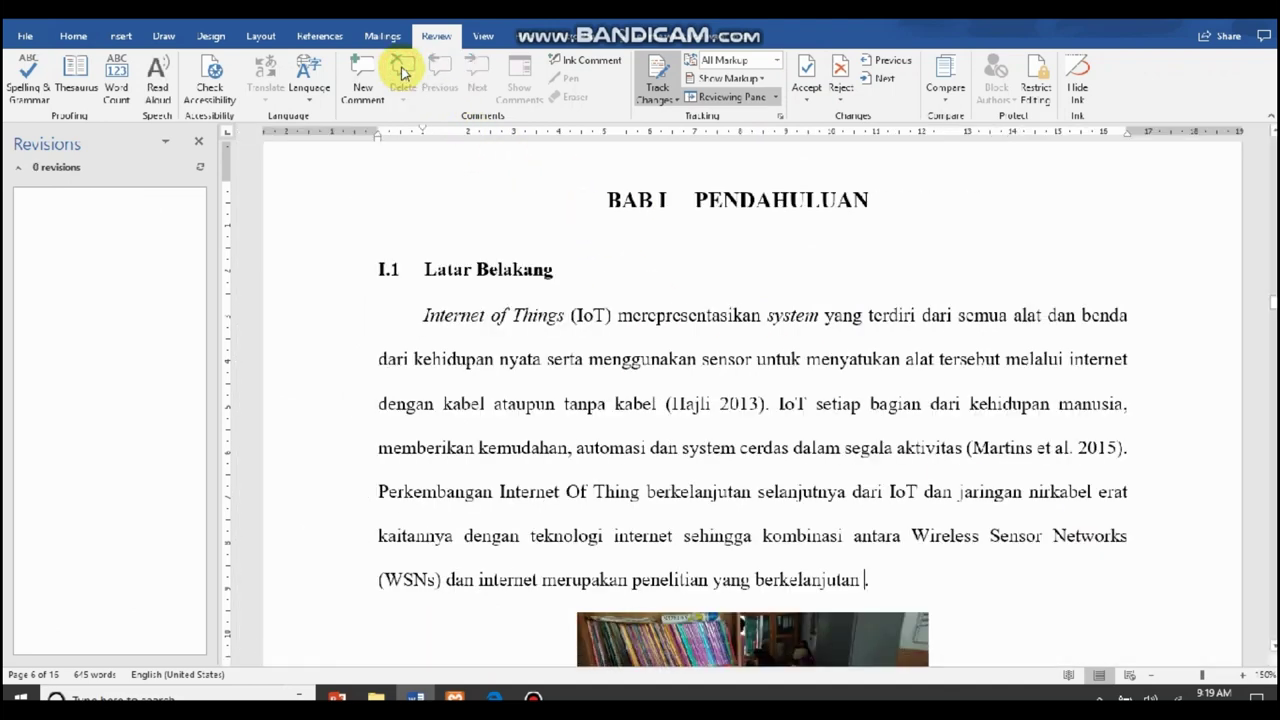
- Delete the stray space before the final full stop, accept it, and dismiss the no-tracked-changes message
key("BackSpace")
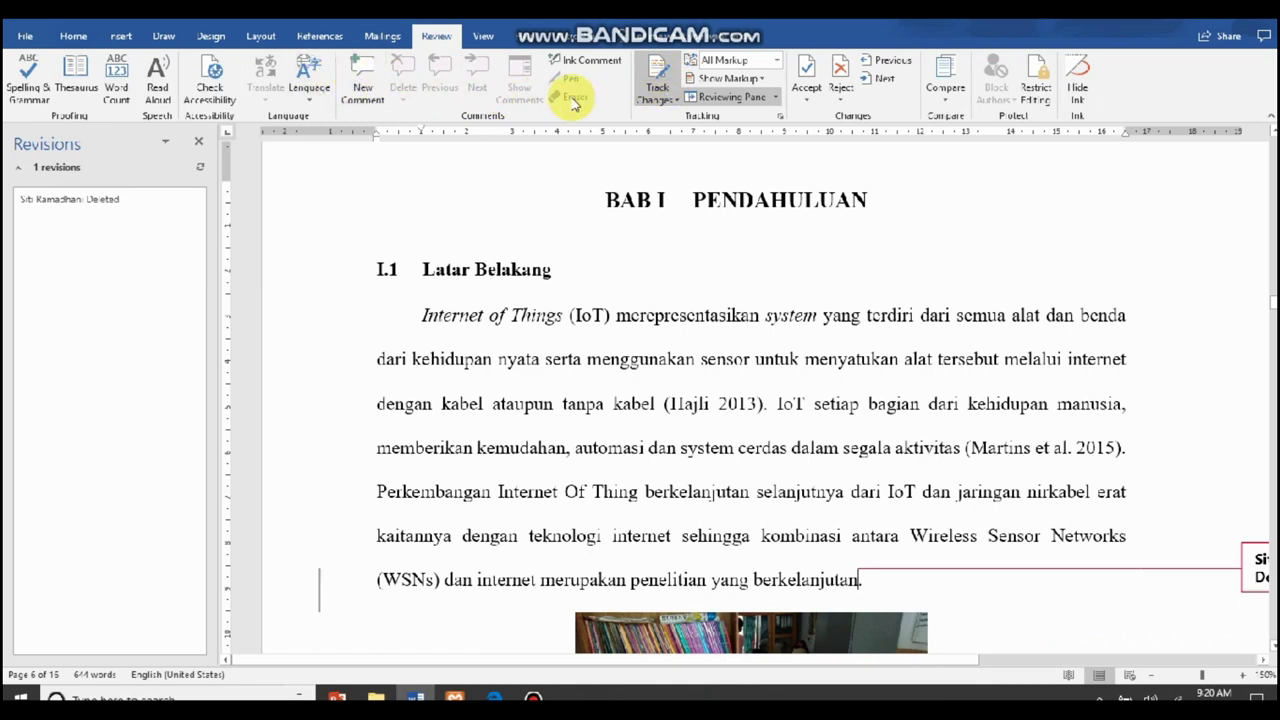
left_click(808, 68)
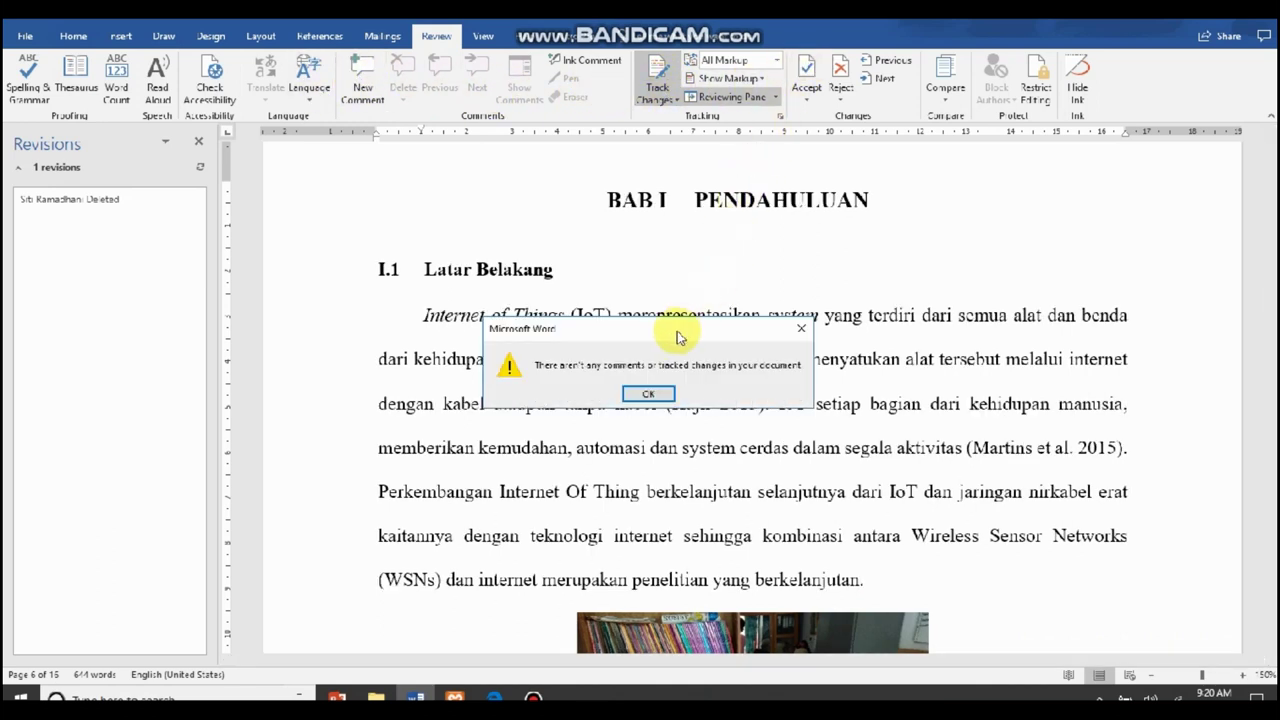
left_click_drag(682, 334, 741, 300)
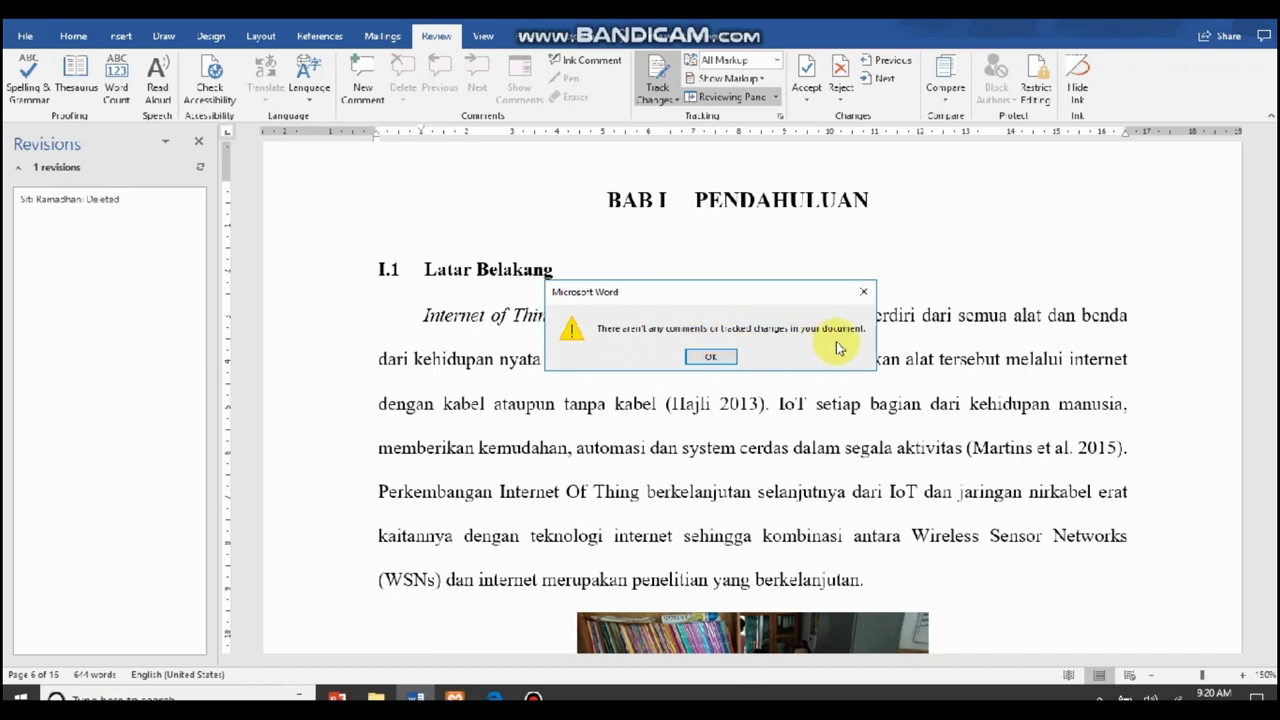
left_click_drag(766, 296, 763, 276)
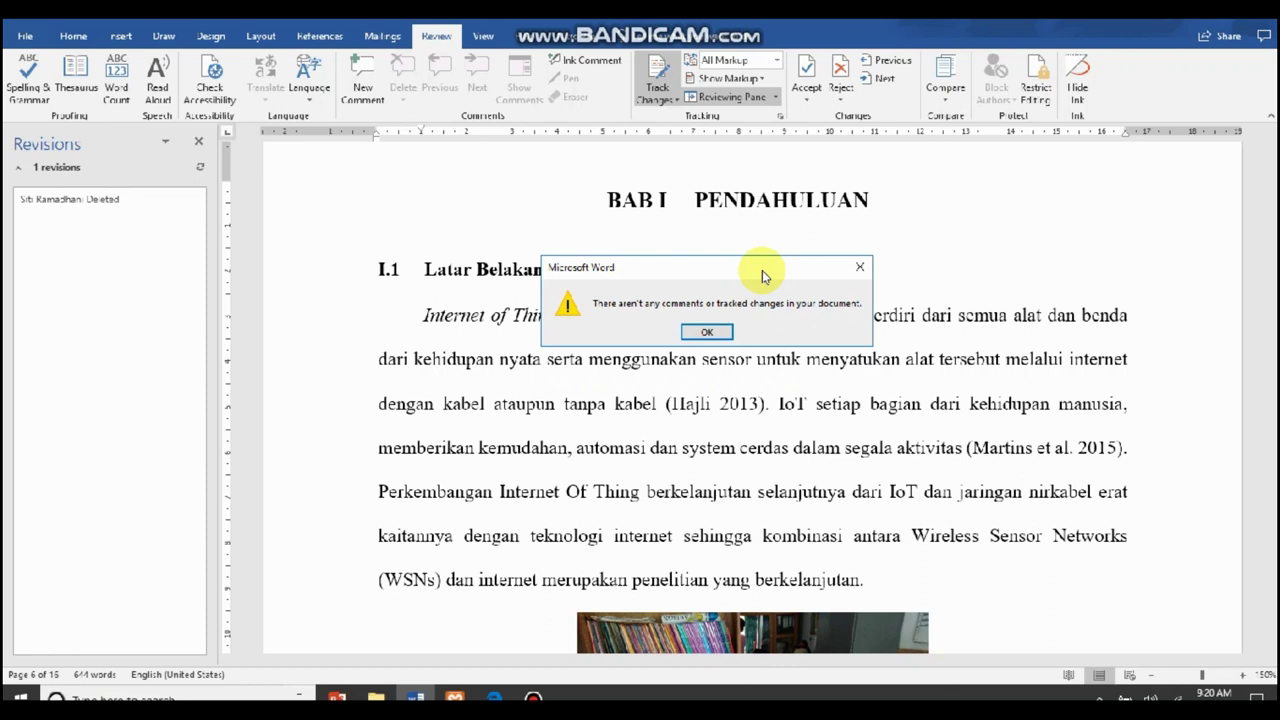
left_click_drag(763, 276, 753, 286)
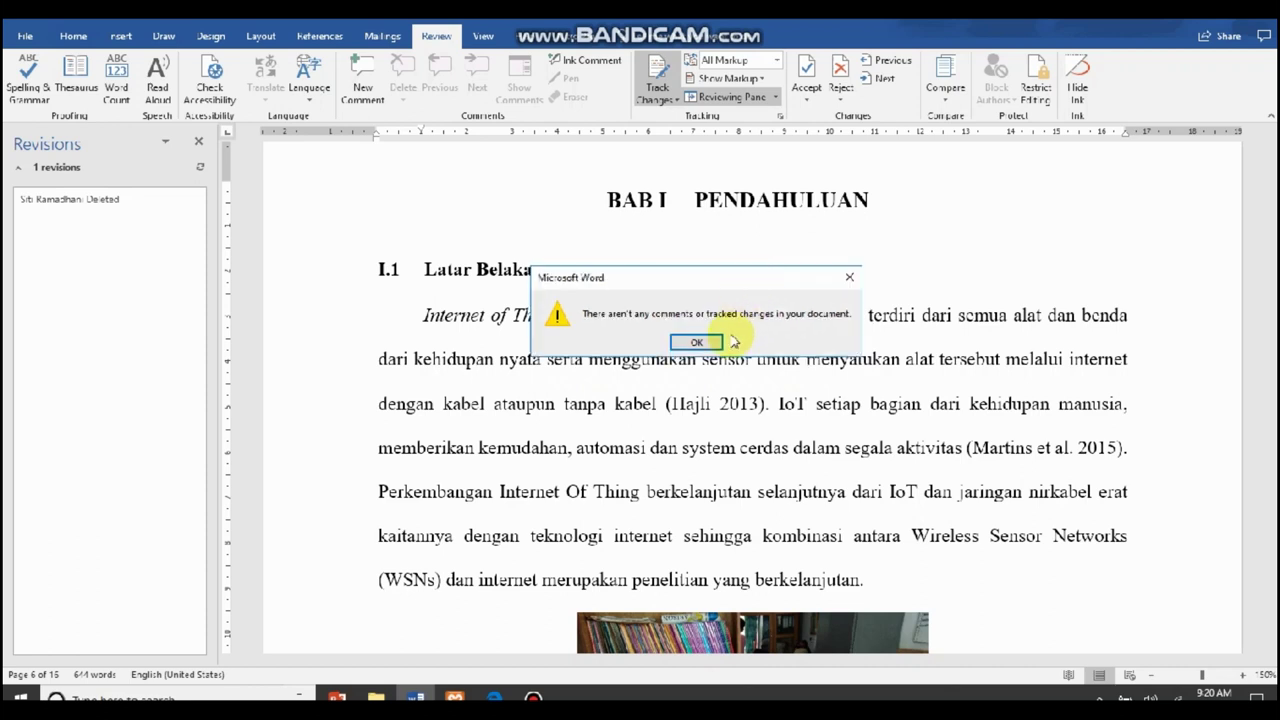
left_click(697, 343)
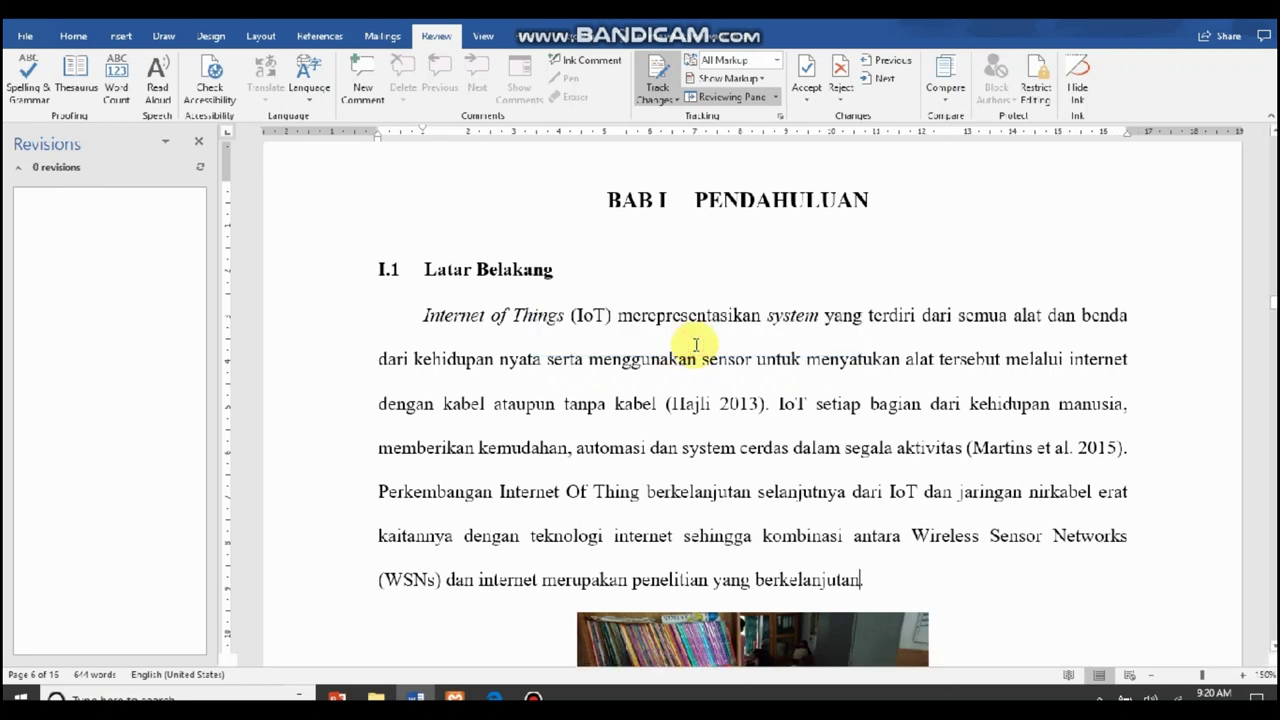
- Save a copy of the chapter as 'CONTOH OUTLINE - Revisi pertama - 1 - done'
left_click(27, 37)
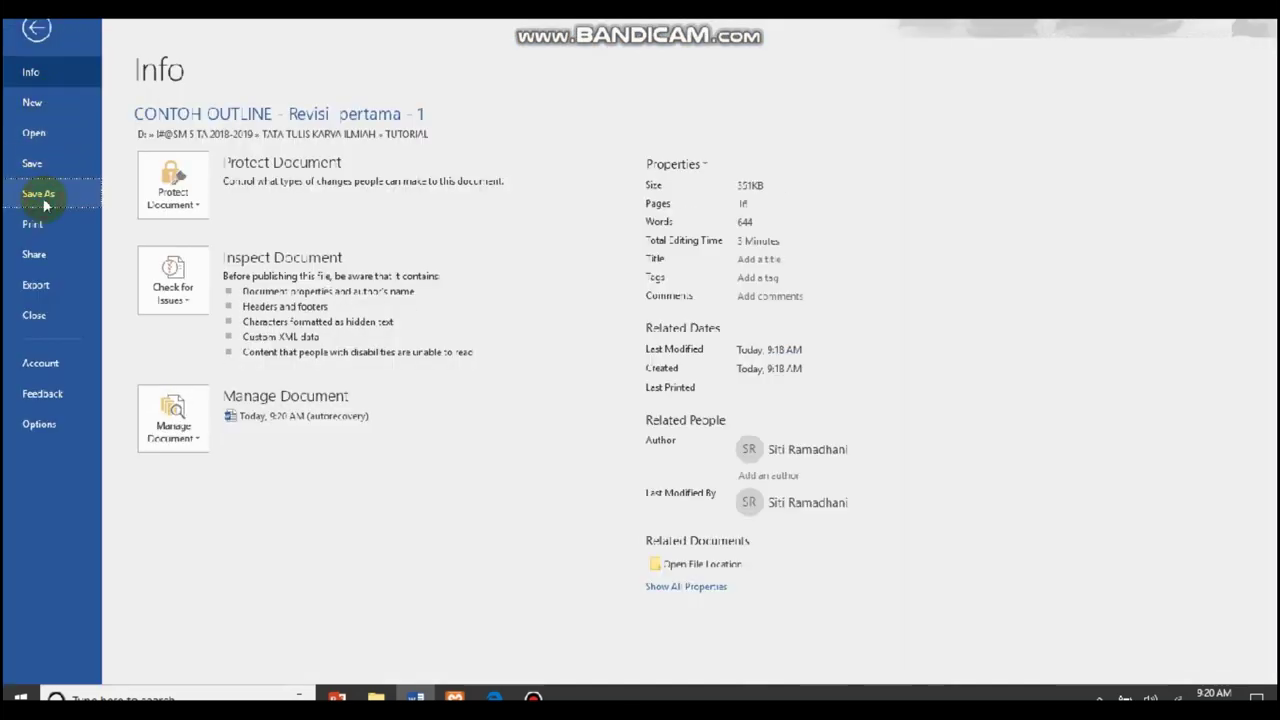
left_click(40, 194)
left_click(580, 120)
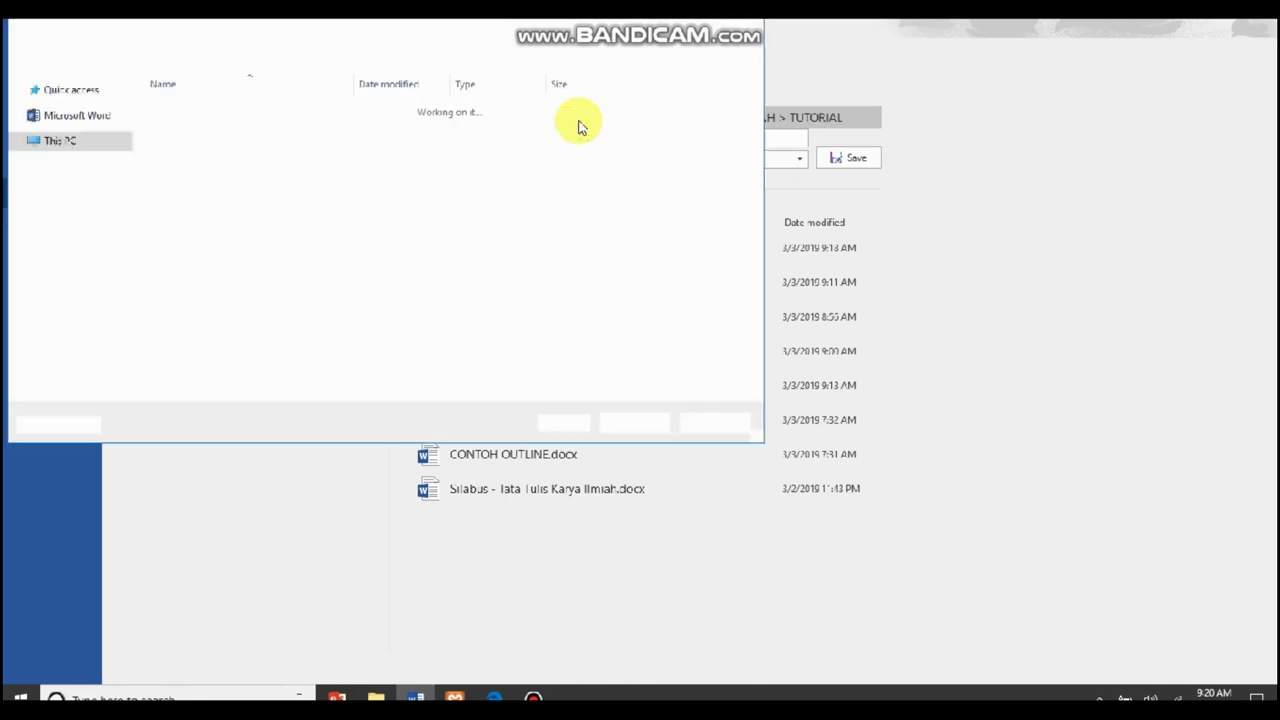
left_click(308, 317)
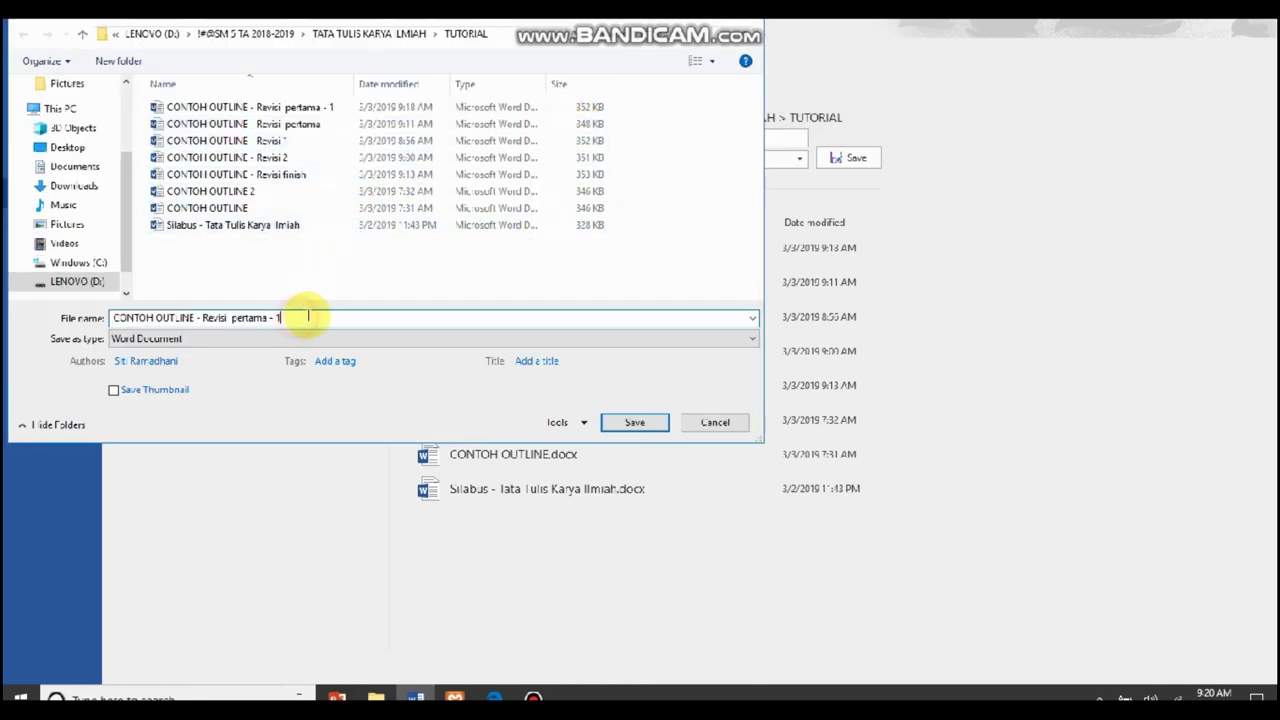
type(" - done")
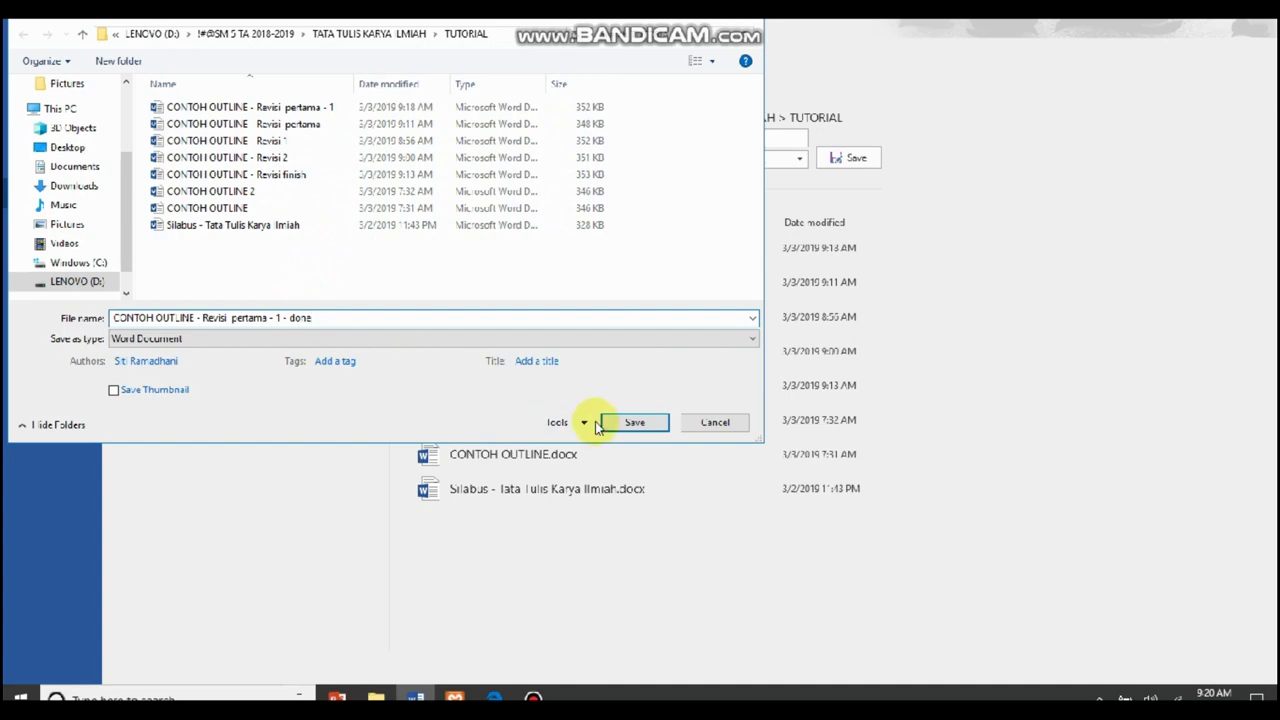
left_click(634, 422)
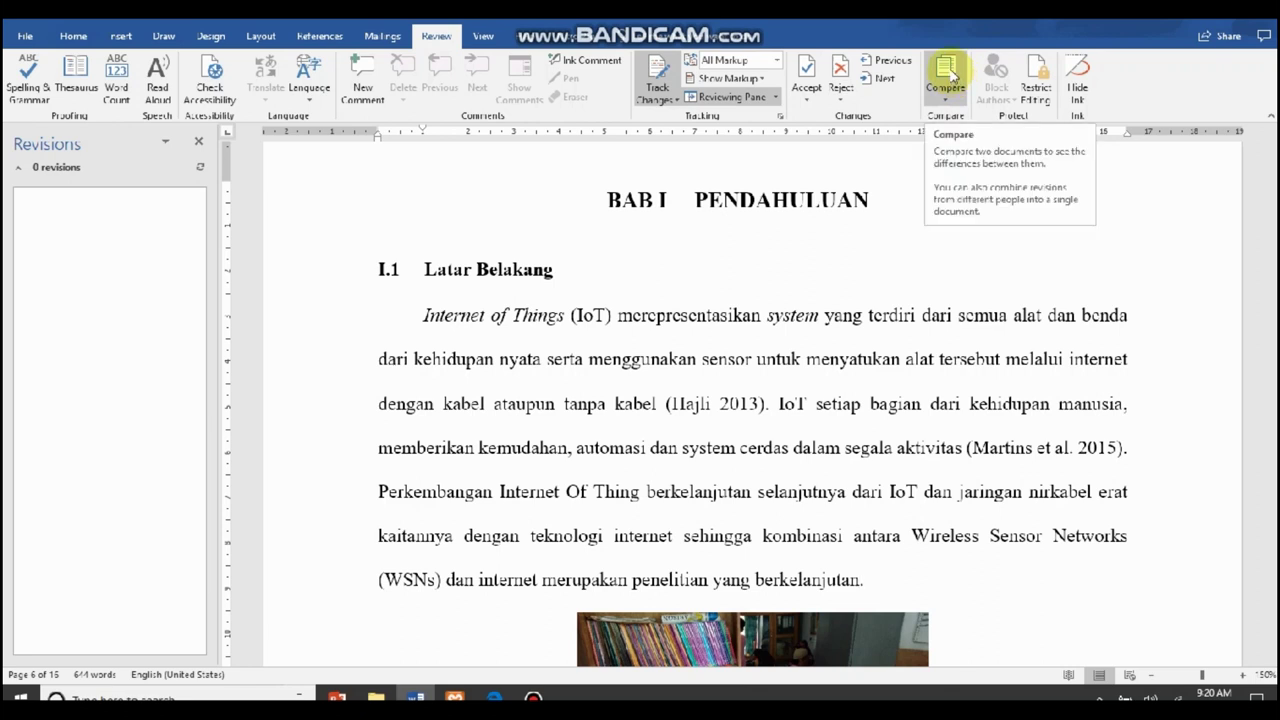
- Start a document comparison with 'CONTOH OUTLINE - Revisi pertama' as the original document
left_click(957, 80)
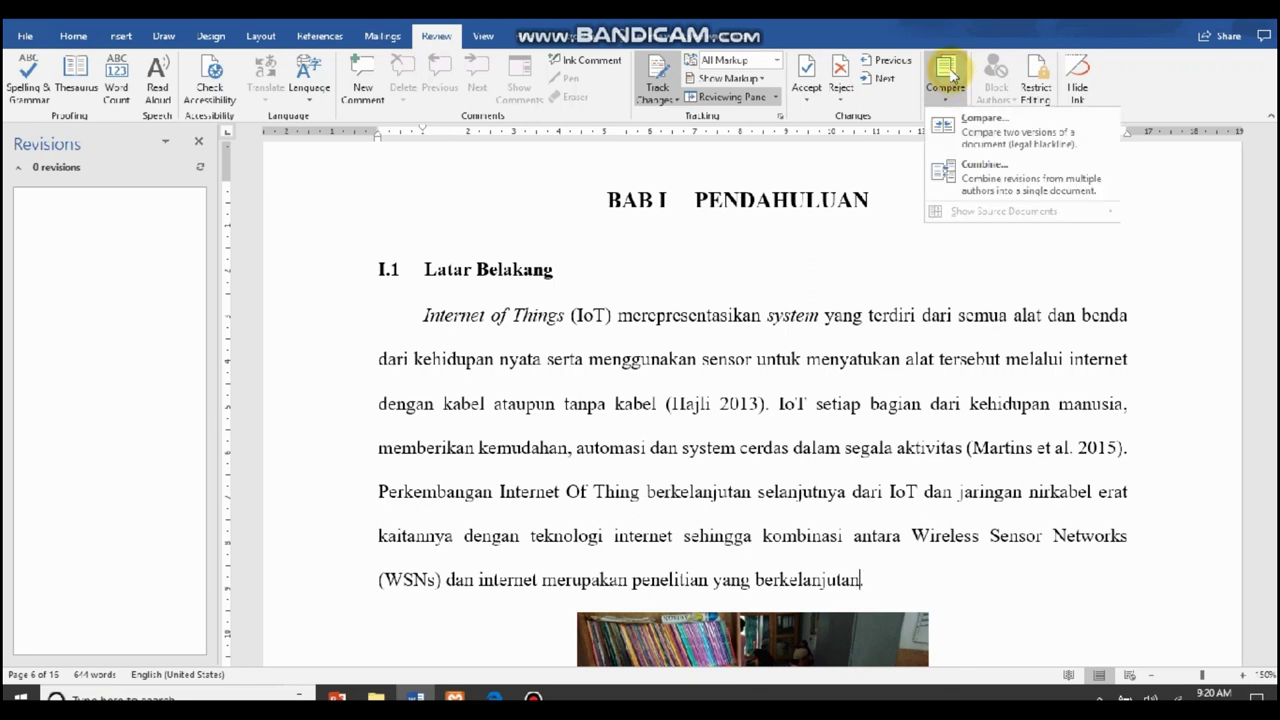
left_click(988, 137)
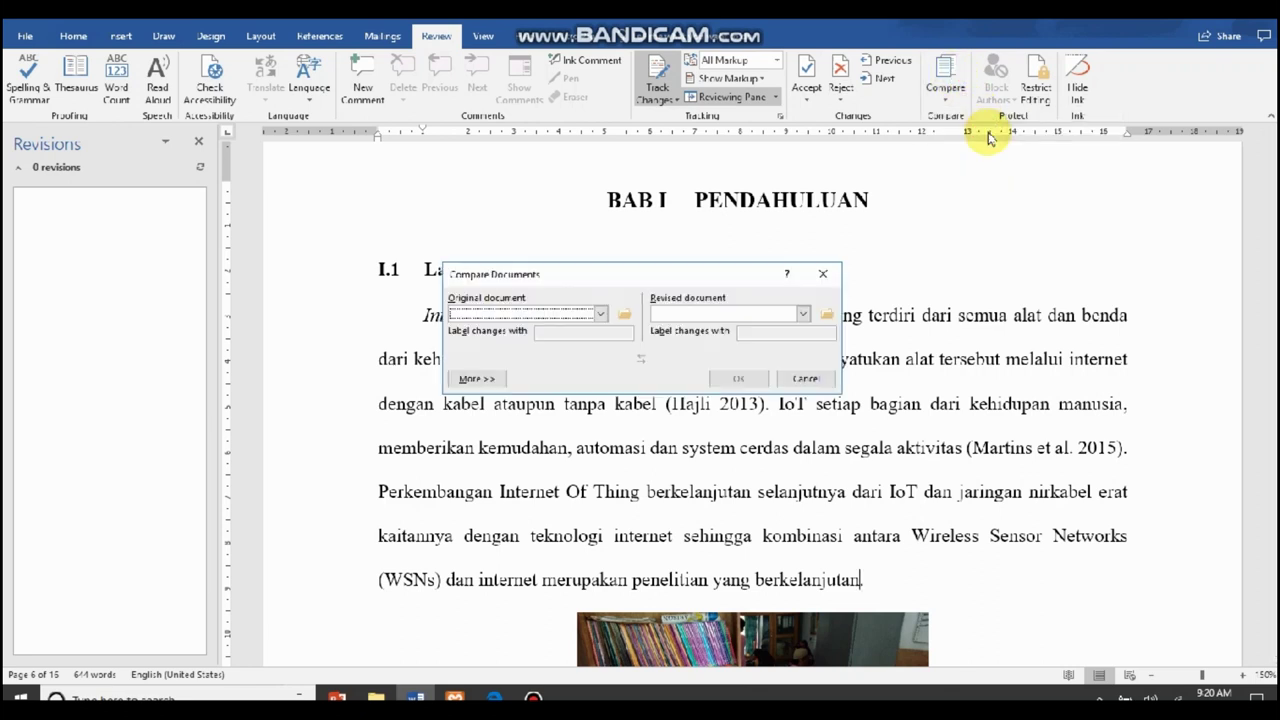
left_click(623, 316)
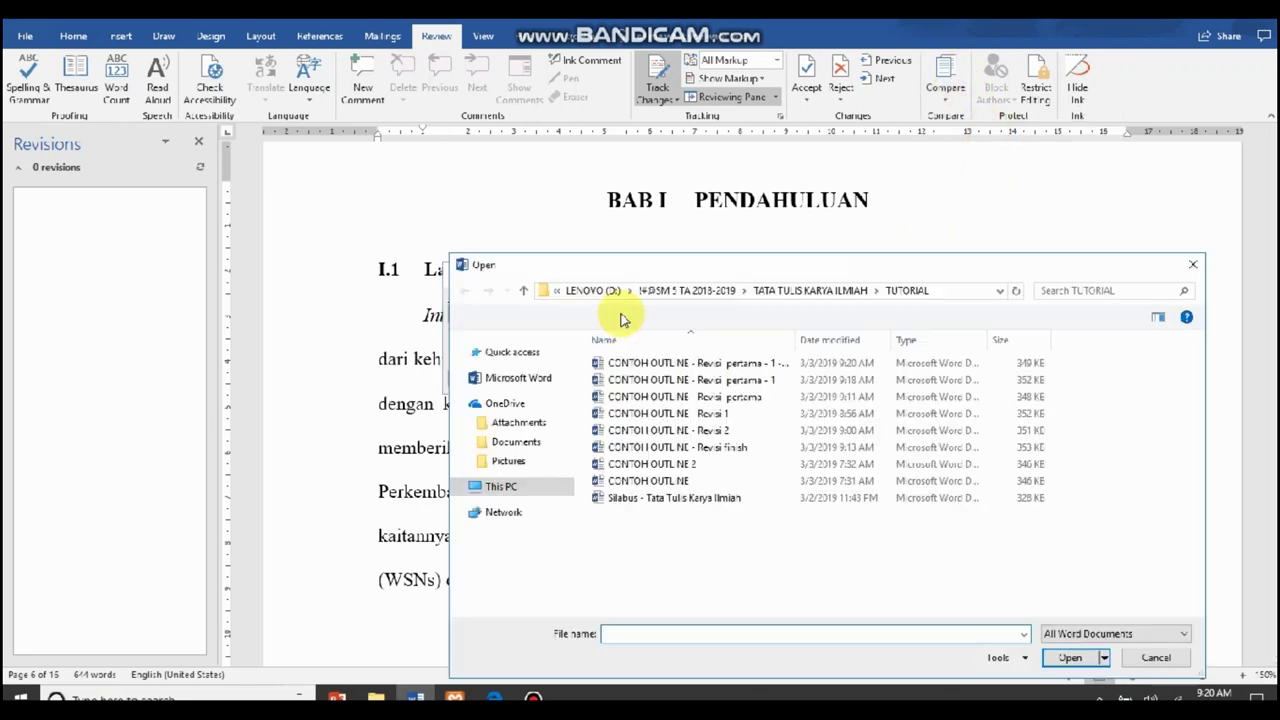
left_click(686, 398)
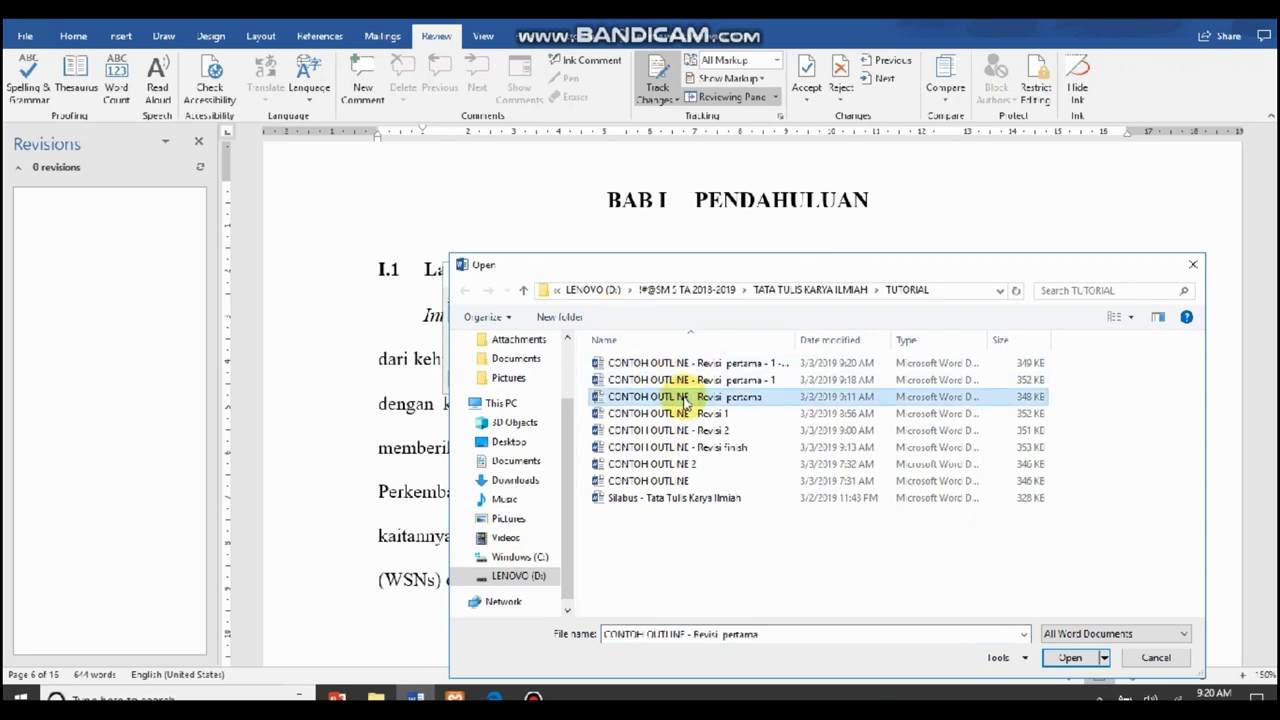
left_click(1068, 659)
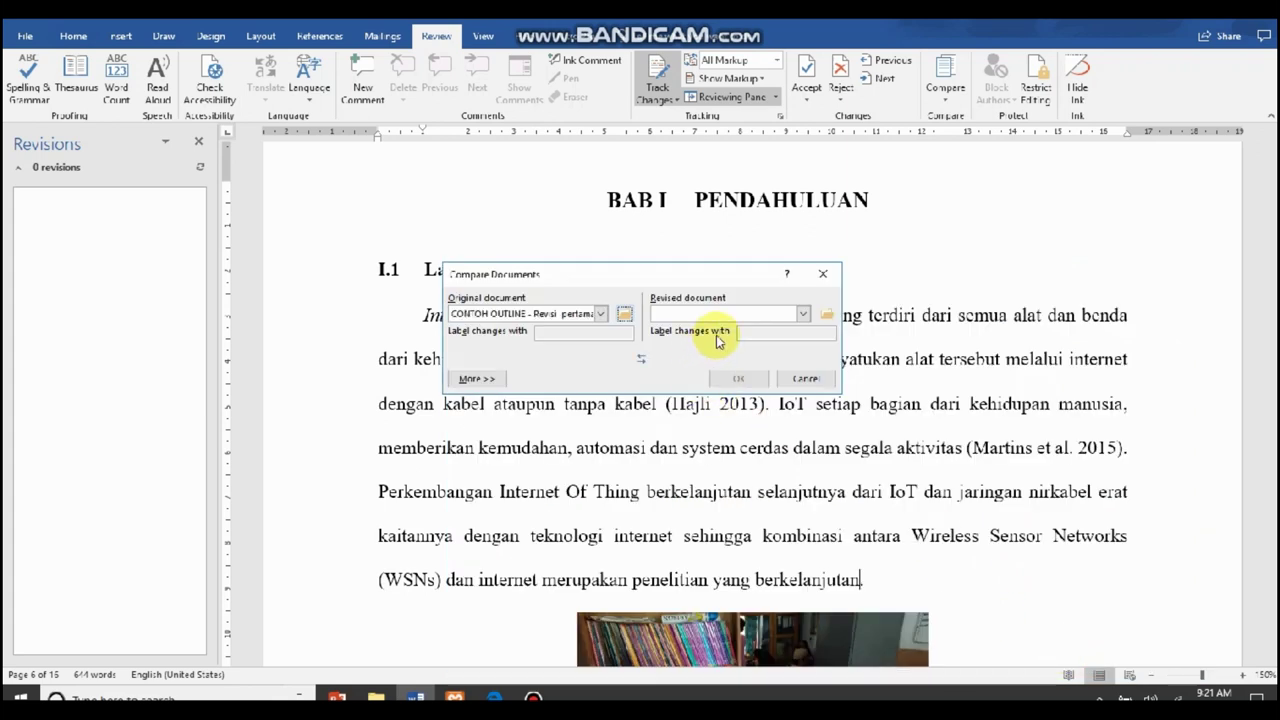
- Choose the '- 1 - done' copy as the revised document and run the comparison
left_click(828, 315)
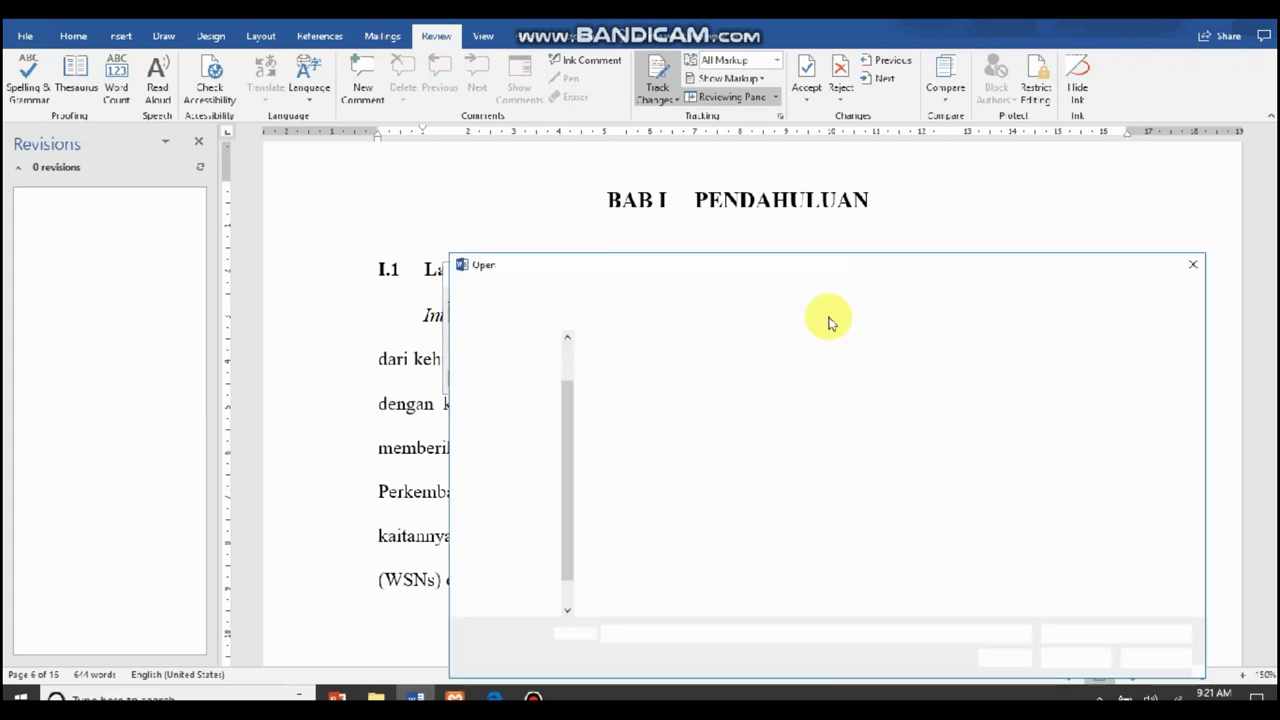
left_click(750, 363)
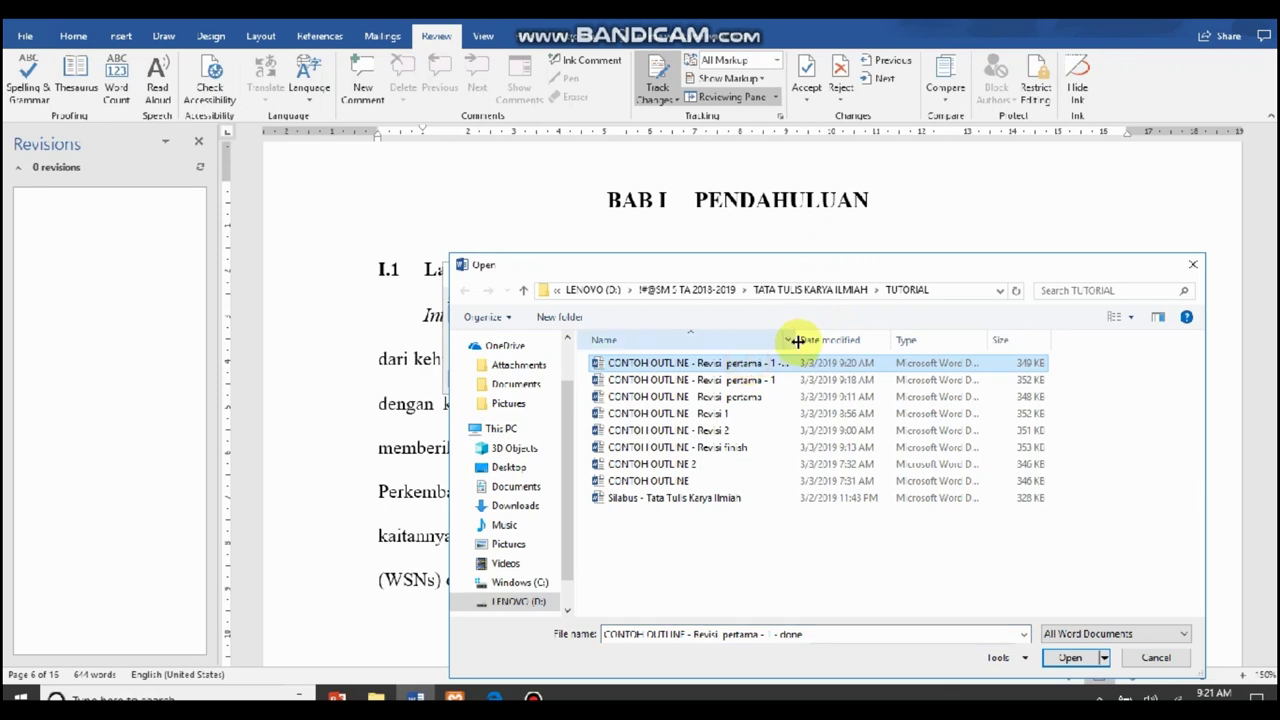
left_click_drag(798, 338, 846, 332)
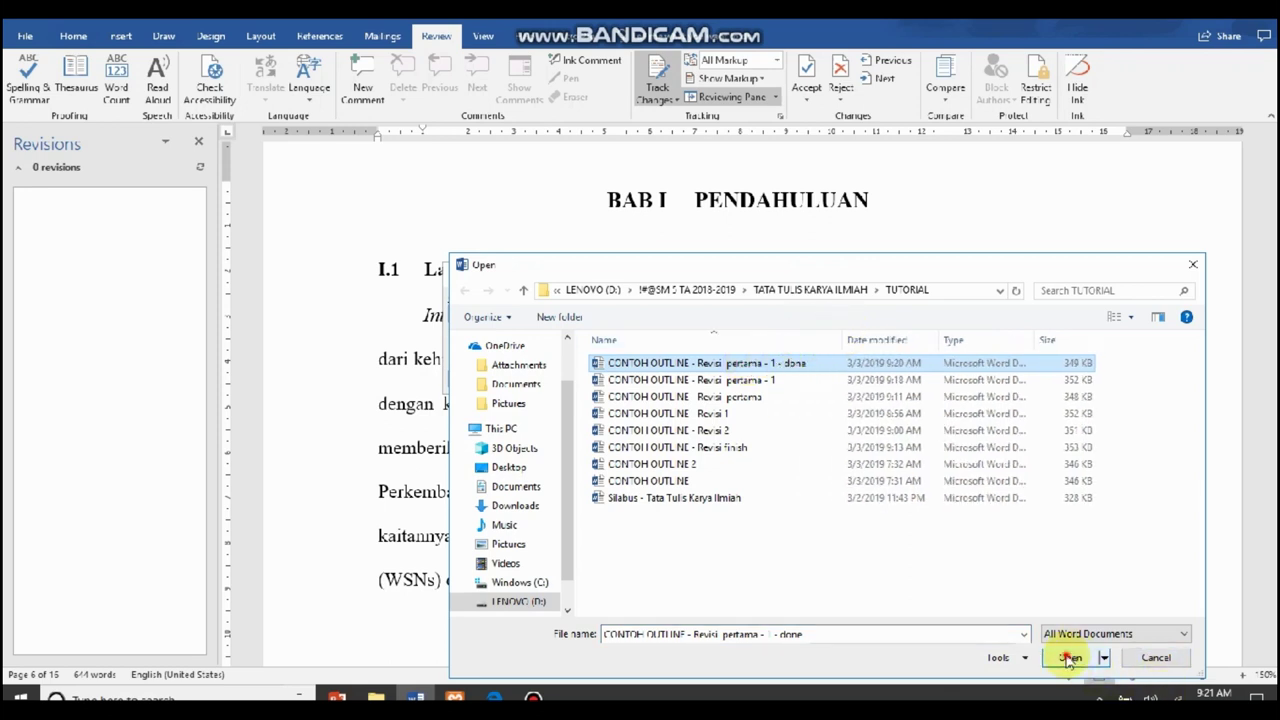
left_click(1070, 657)
left_click(726, 377)
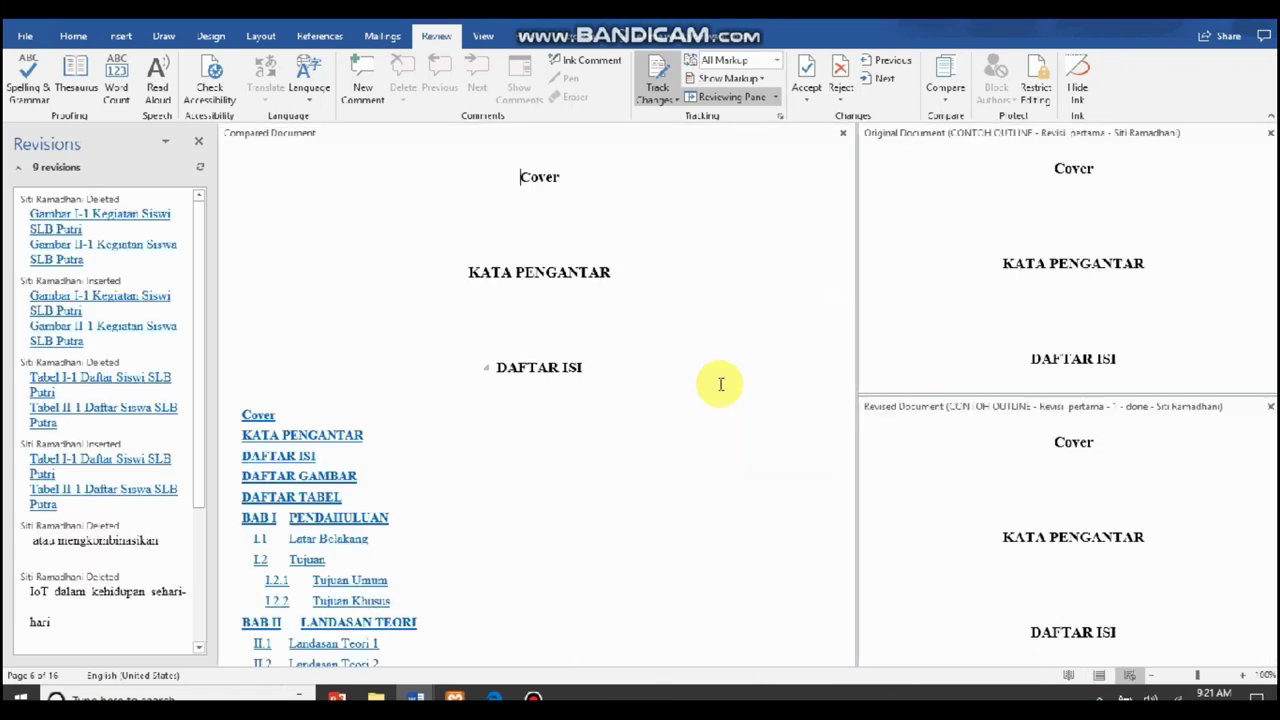
- Scroll the compared document down to BAB I PENDAHULUAN to show the marked differences
scroll(720, 384, "down", 5)
scroll(720, 384, "down", 5)
scroll(720, 384, "down", 5)
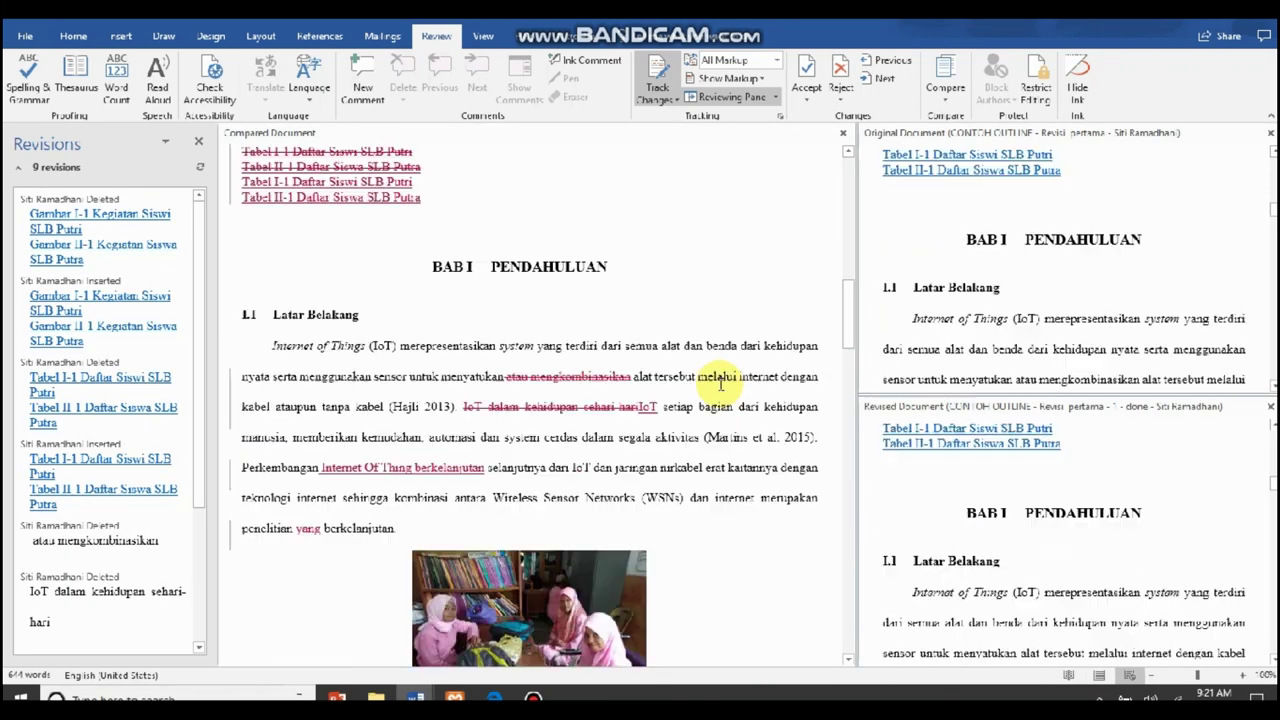
scroll(720, 384, "down", 2)
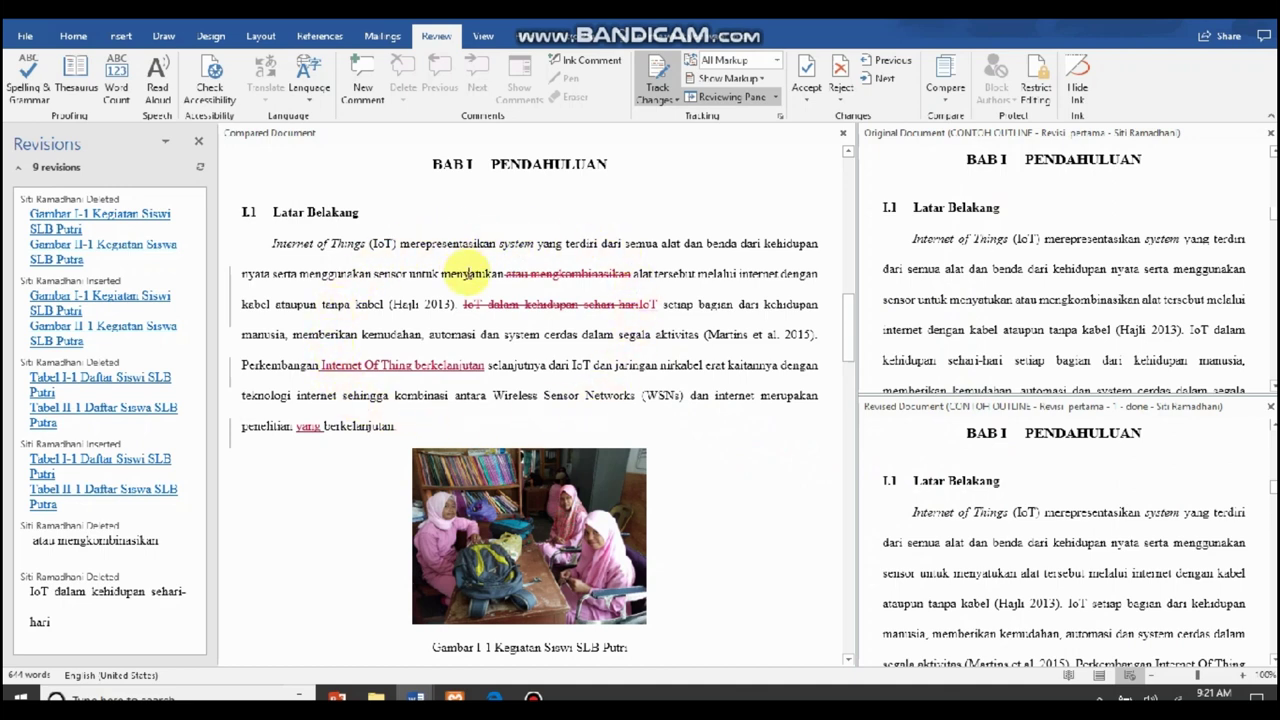
- Accept the five Latar Belakang revisions, from the 'atau mengkombinasikan' deletion to the inserted 'yang'
left_click_drag(505, 278, 566, 275)
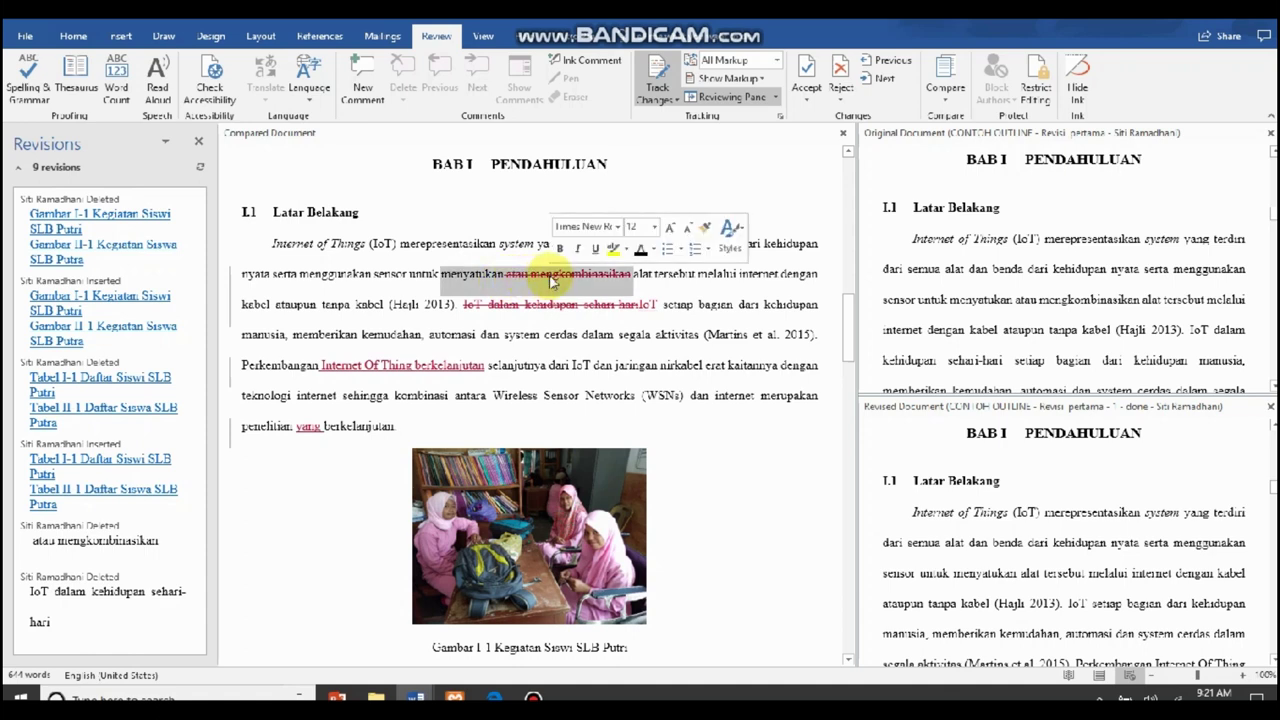
left_click(566, 273)
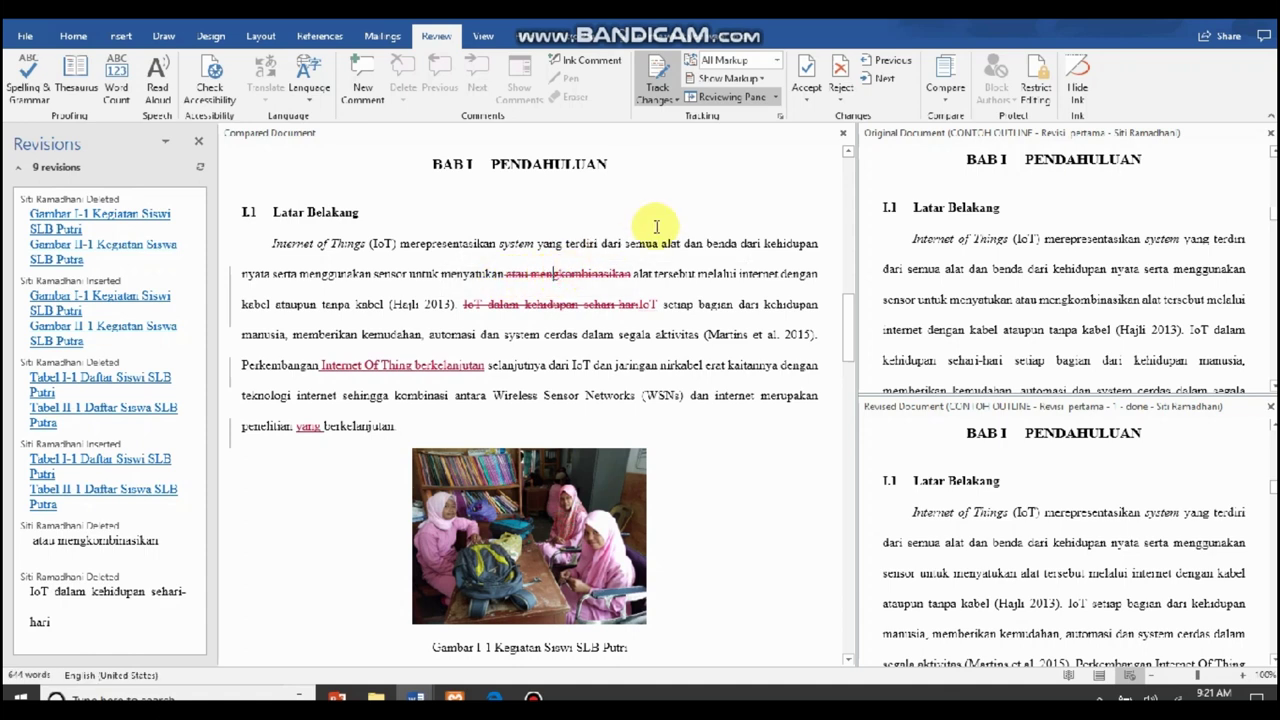
left_click(806, 70)
left_click(806, 70)
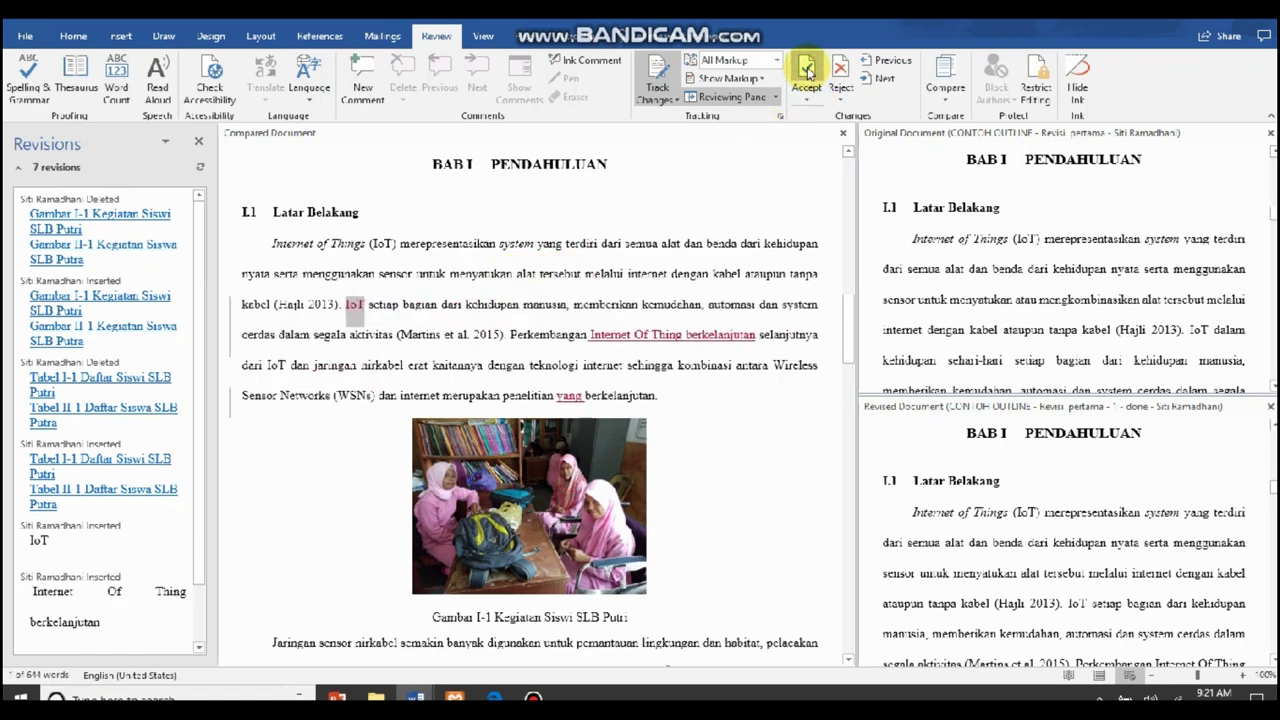
left_click(806, 70)
left_click(806, 70)
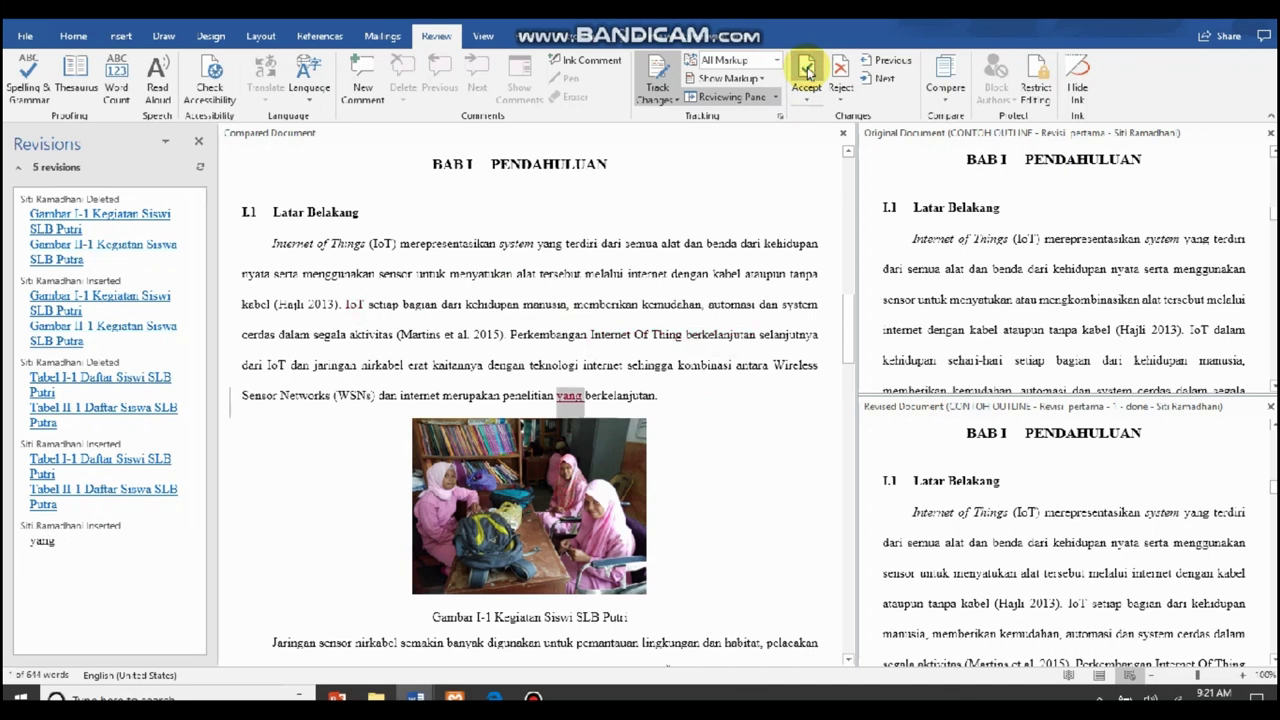
left_click(806, 70)
scroll(628, 498, "down", 3)
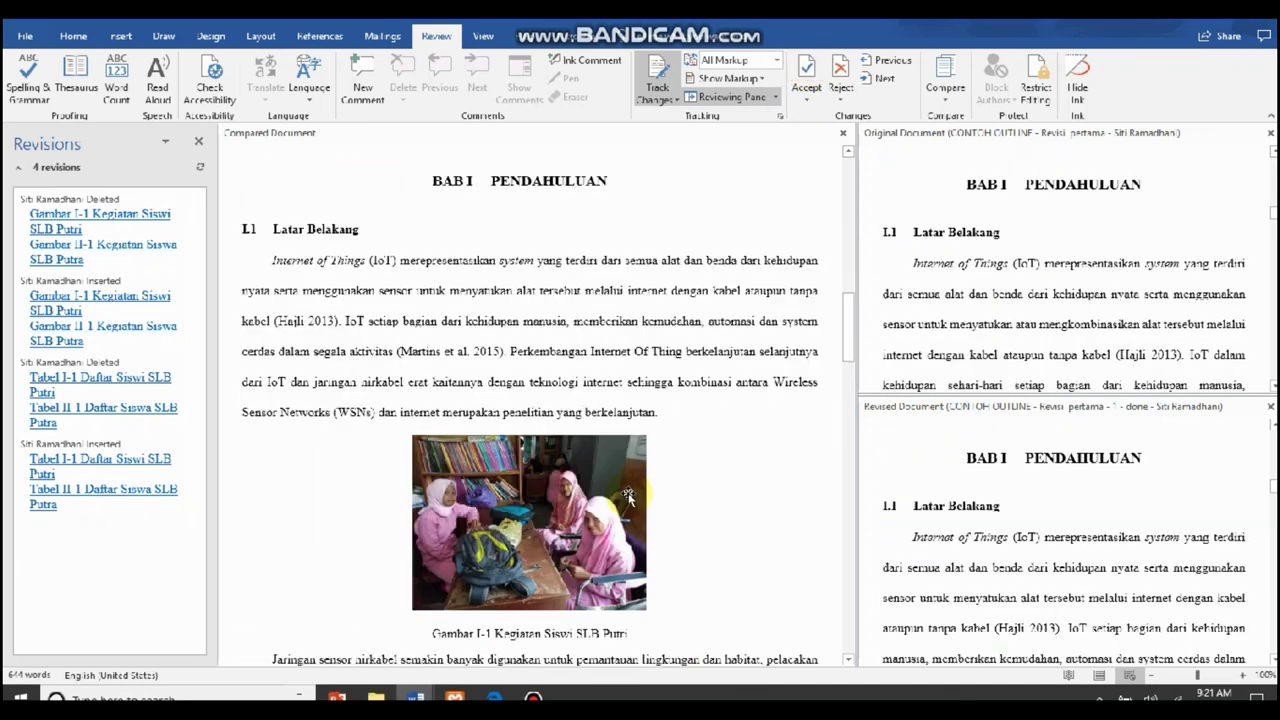